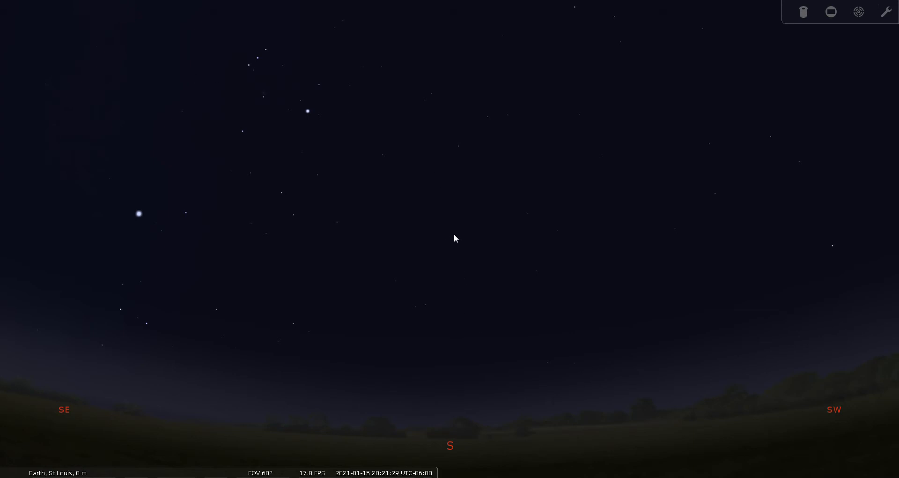
Look up the star details of Procyon and Sirius in the southeastern sky, clearing the selection after each.
{"action": "left_click_drag", "start_coordinate": [448, 216], "coordinate": [484, 298]}
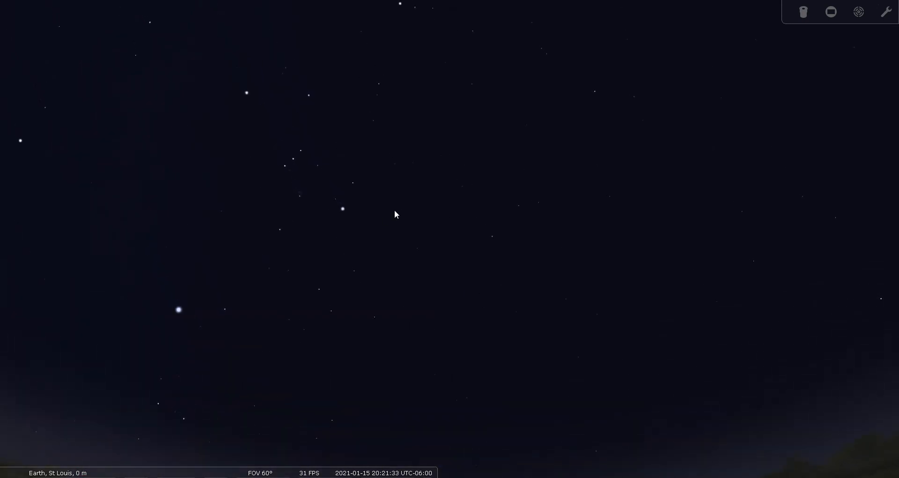
{"action": "left_click_drag", "start_coordinate": [395, 211], "coordinate": [505, 193]}
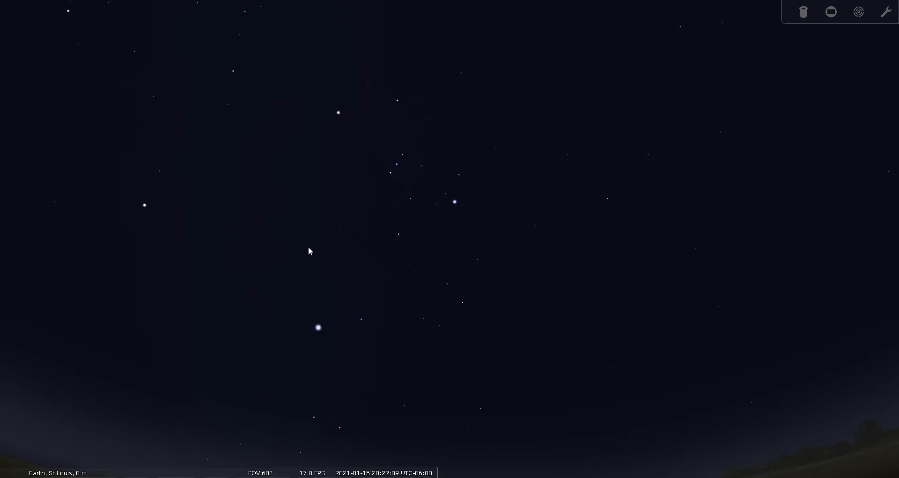
{"action": "left_click_drag", "start_coordinate": [312, 249], "coordinate": [337, 233]}
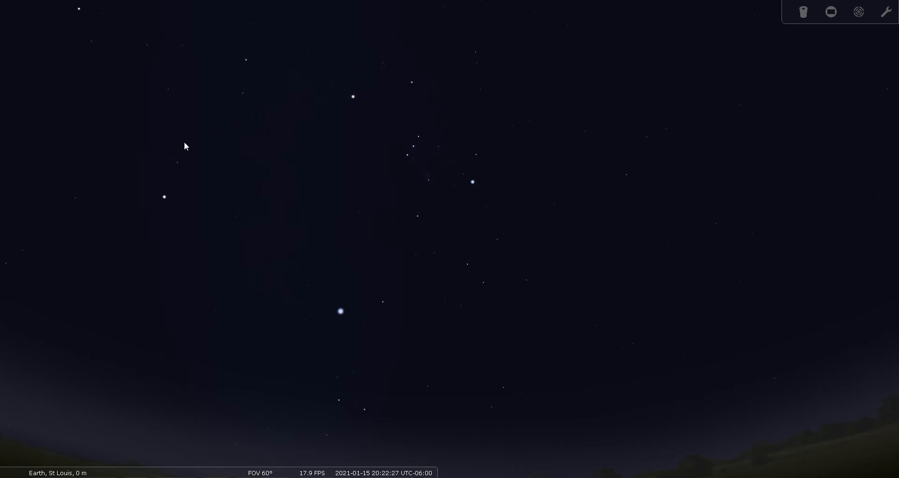
{"action": "left_click", "coordinate": [165, 197]}
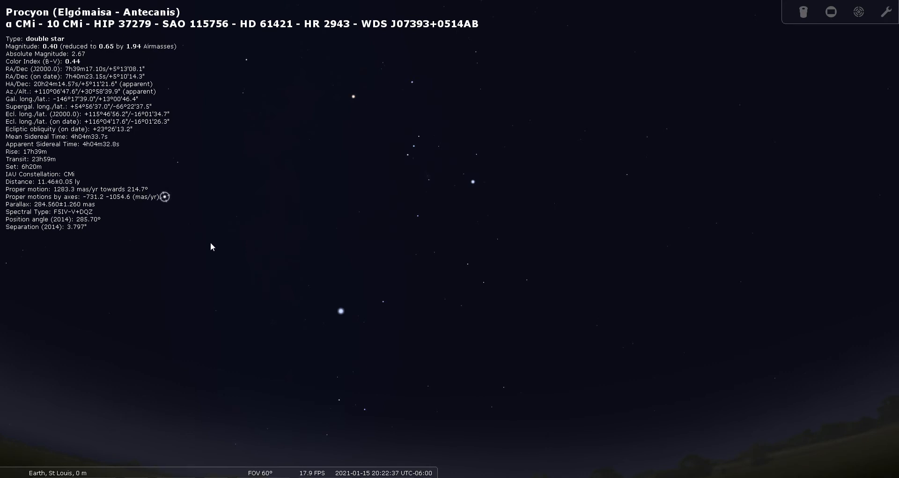
{"action": "right_click", "coordinate": [182, 207]}
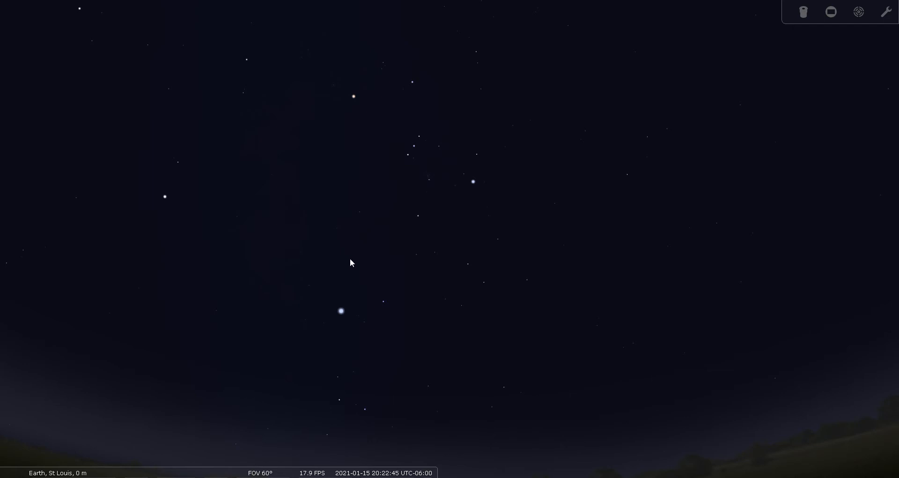
{"action": "left_click", "coordinate": [342, 311]}
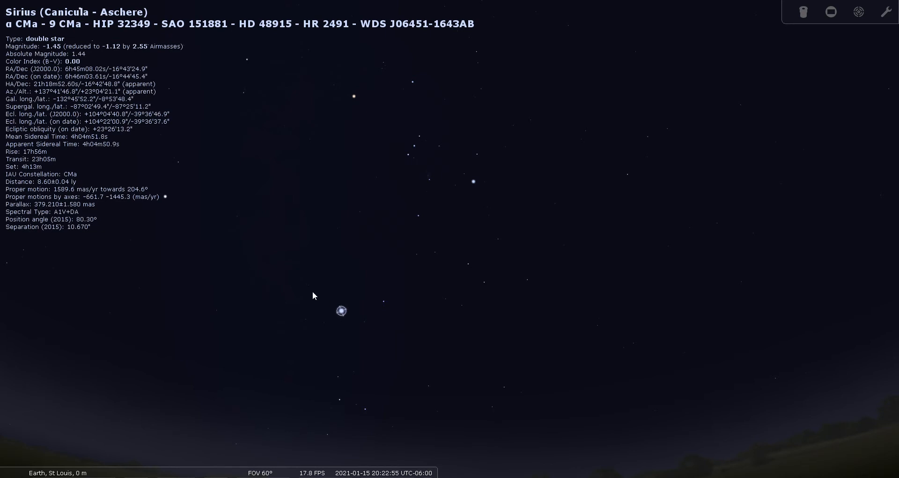
{"action": "right_click", "coordinate": [326, 272]}
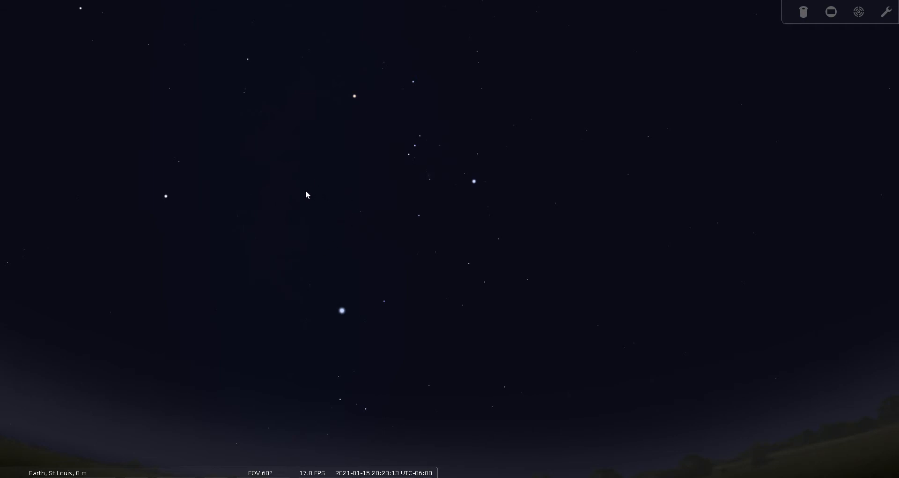
Briefly show the constellation lines and labels around Monoceros and hide both again.
{"action": "key", "text": "c"}
{"action": "key", "text": "v"}
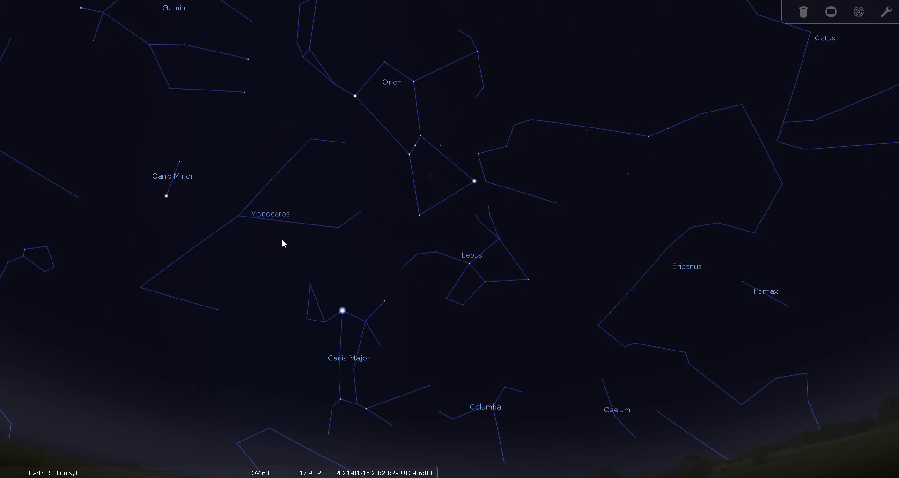
{"action": "key", "text": "c"}
{"action": "key", "text": "v"}
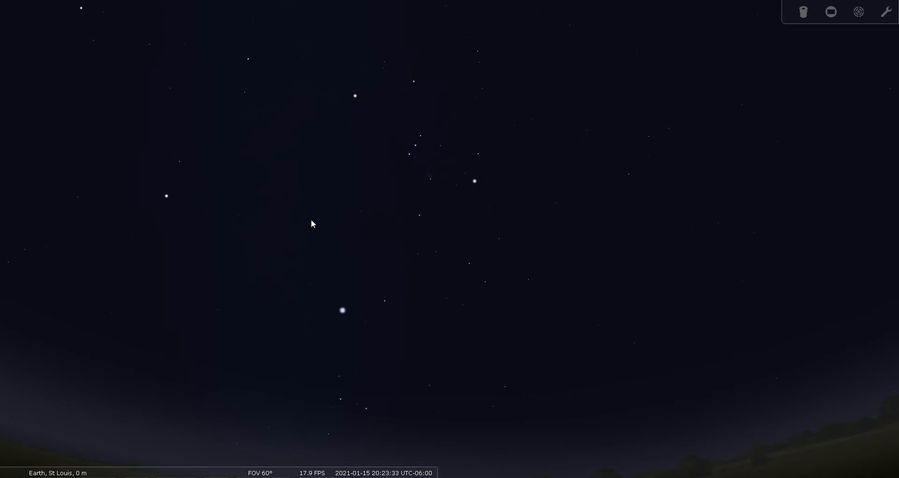
Look up the details of the Monoceros stars γ Mon, β Mon and δ Mon, and clear the selection.
{"action": "left_click", "coordinate": [361, 211]}
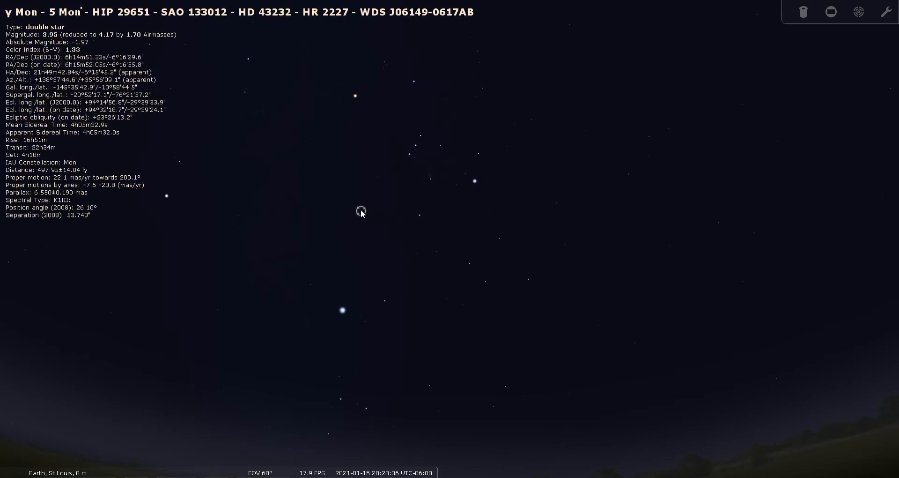
{"action": "left_click", "coordinate": [339, 227]}
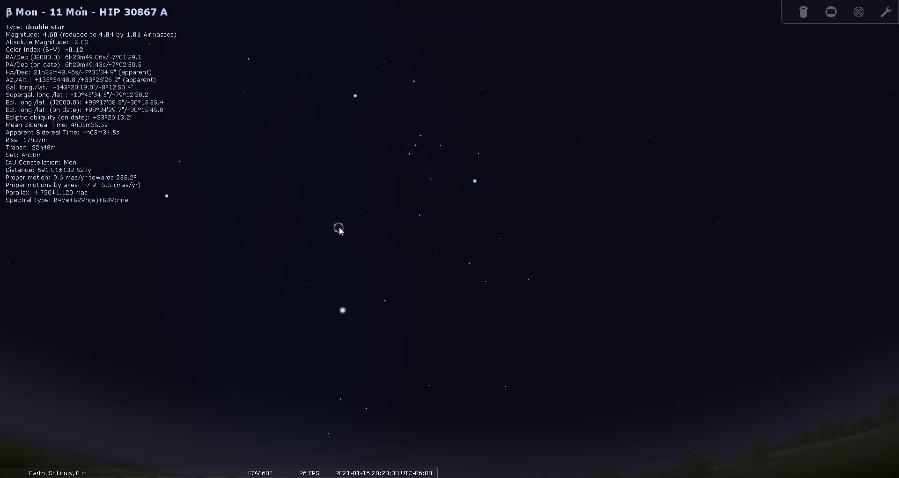
{"action": "left_click", "coordinate": [239, 216]}
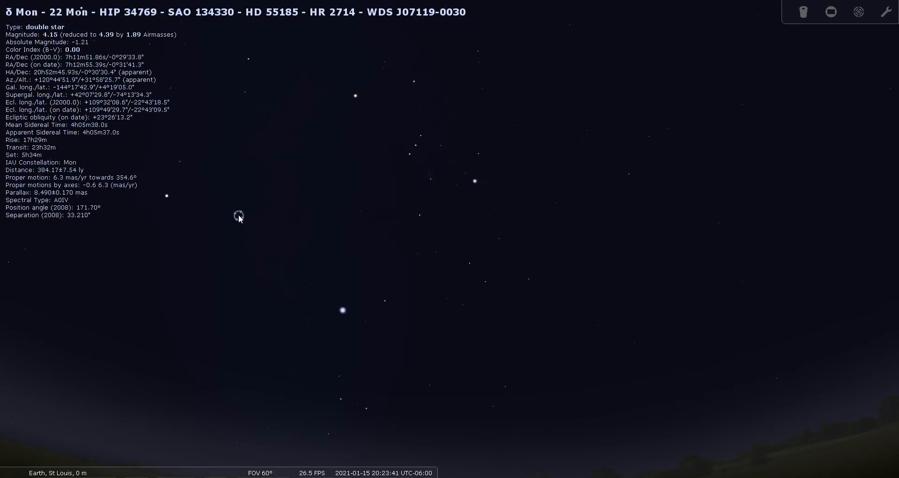
{"action": "right_click", "coordinate": [309, 220]}
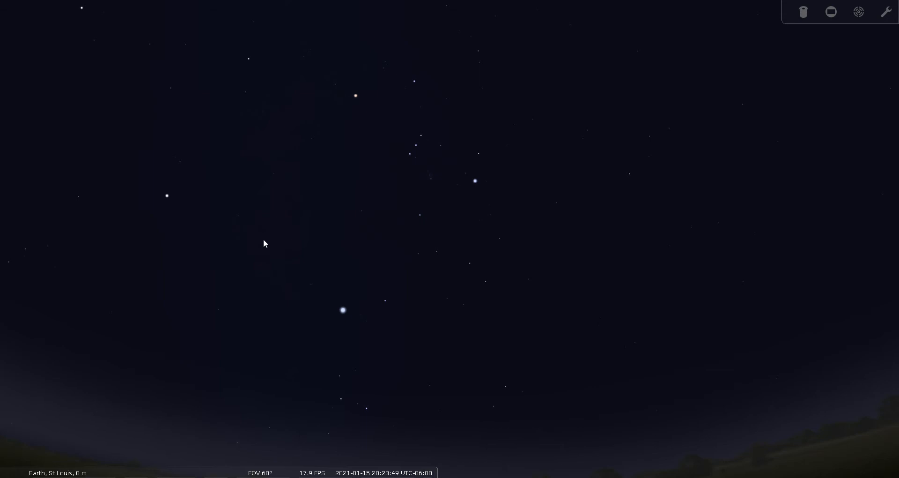
Turn on the constellation labels and constellation art for the sky around Monoceros.
{"action": "mouse_move", "coordinate": [279, 276]}
{"action": "left_mouse_down"}
{"action": "mouse_move", "coordinate": [278, 223]}
{"action": "mouse_move", "coordinate": [278, 267]}
{"action": "left_mouse_up"}
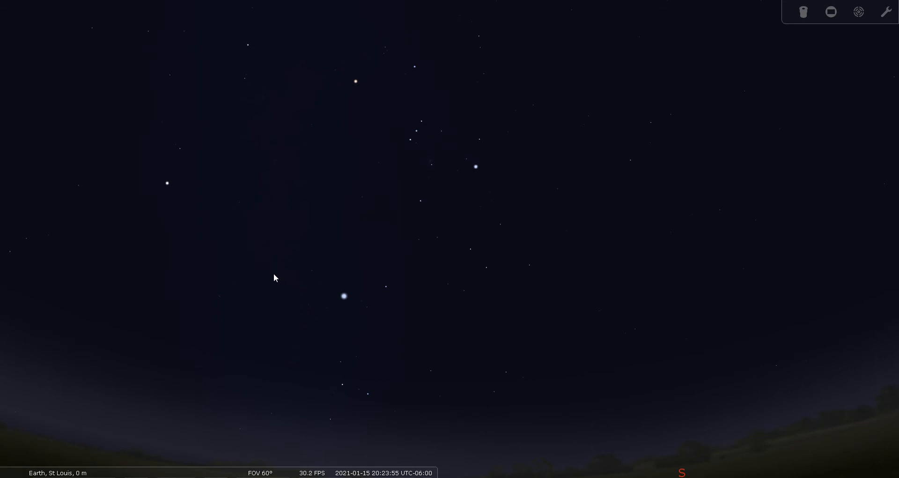
{"action": "key", "text": "v"}
{"action": "mouse_move", "coordinate": [93, 475]}
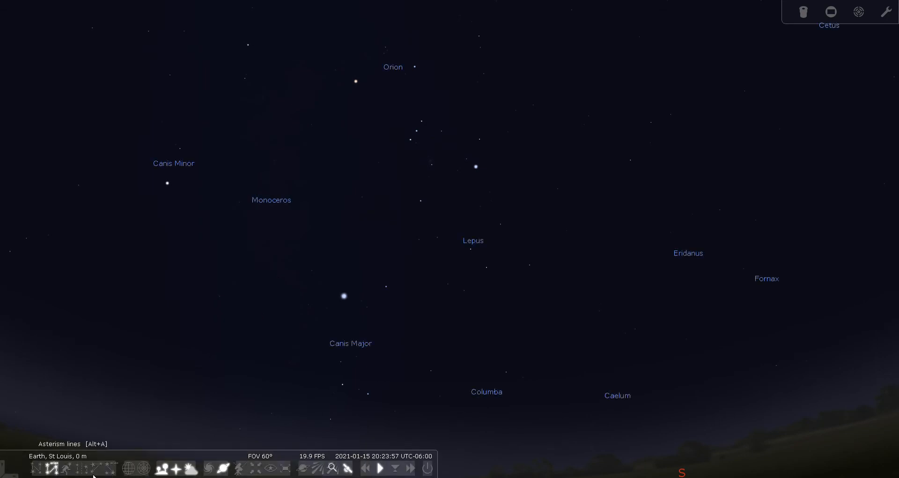
{"action": "left_click", "coordinate": [66, 470]}
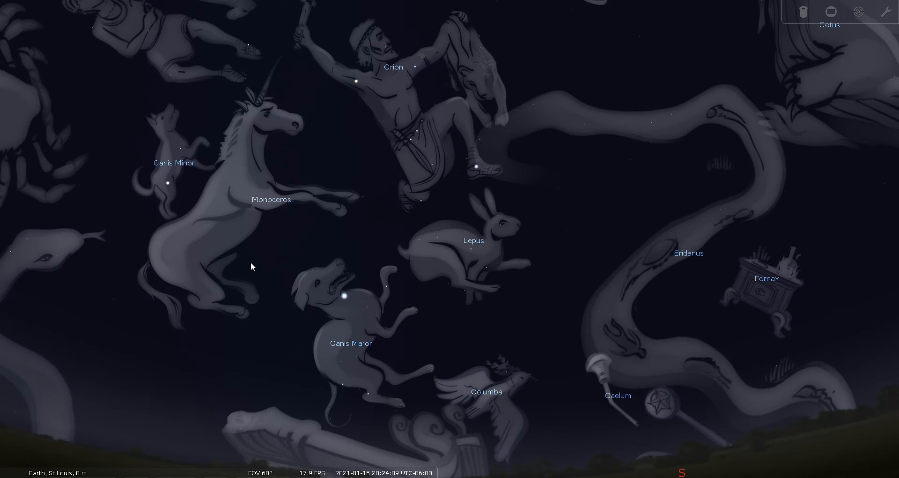
{"action": "left_click_drag", "start_coordinate": [262, 255], "coordinate": [317, 247]}
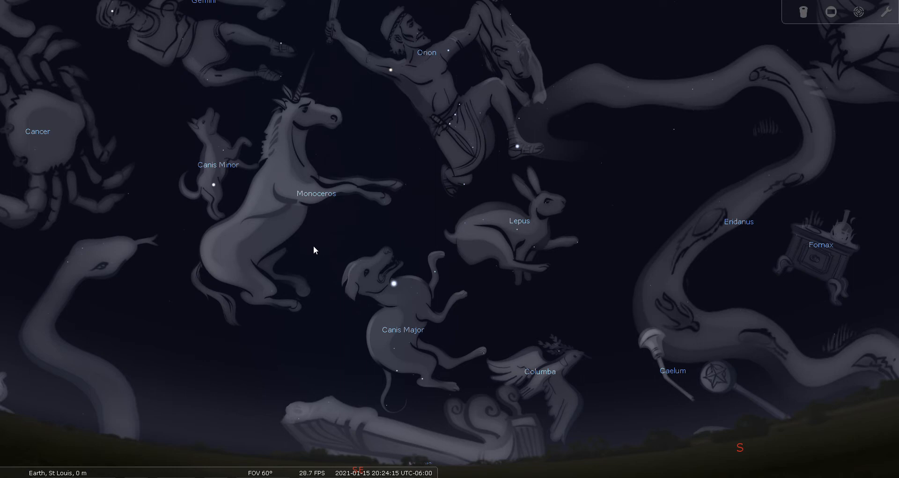
Show the constellation boundaries and hide the constellation art.
{"action": "key", "text": "b"}
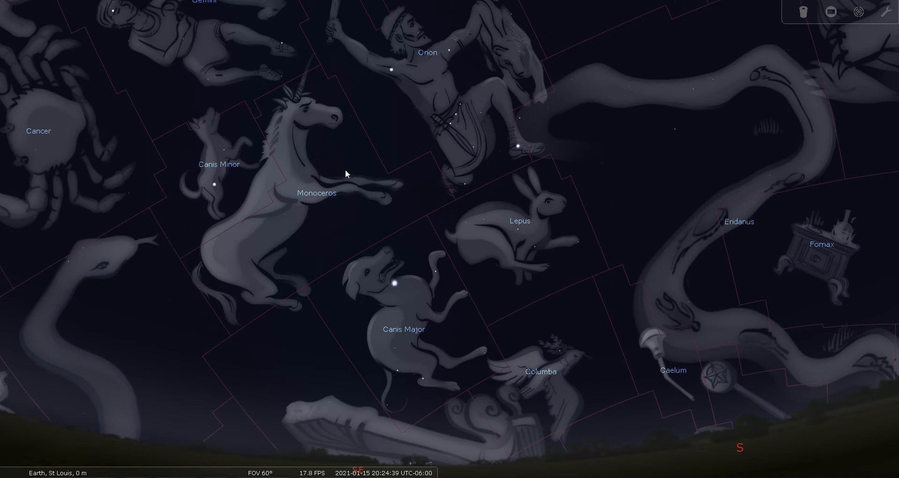
{"action": "mouse_move", "coordinate": [66, 474]}
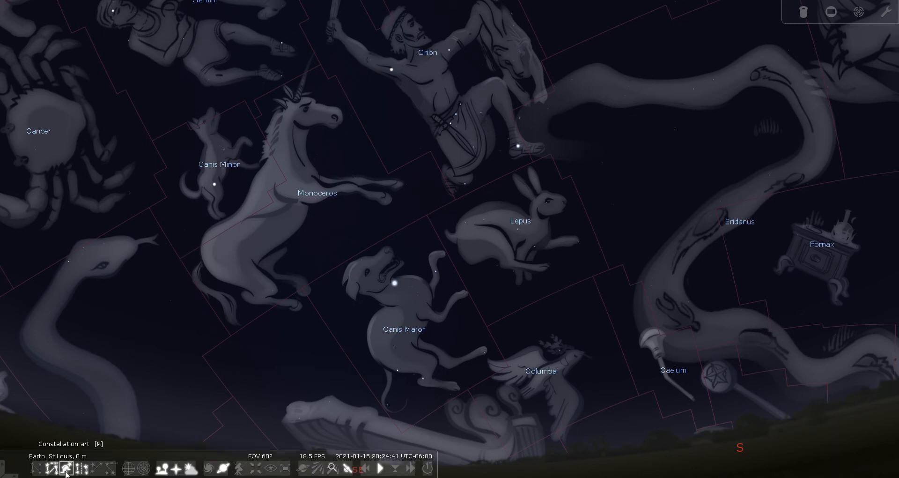
{"action": "left_click", "coordinate": [66, 473]}
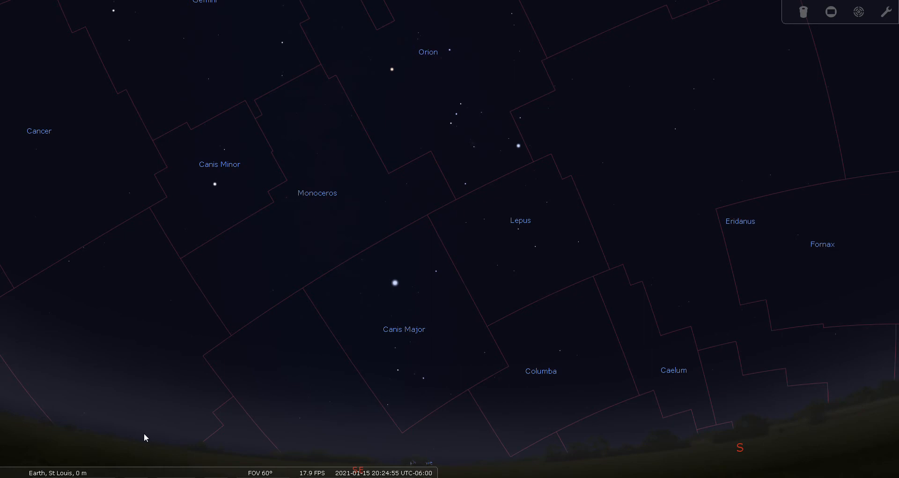
Search for the star β Mon and go to it in the sky.
{"action": "mouse_move", "coordinate": [2, 321]}
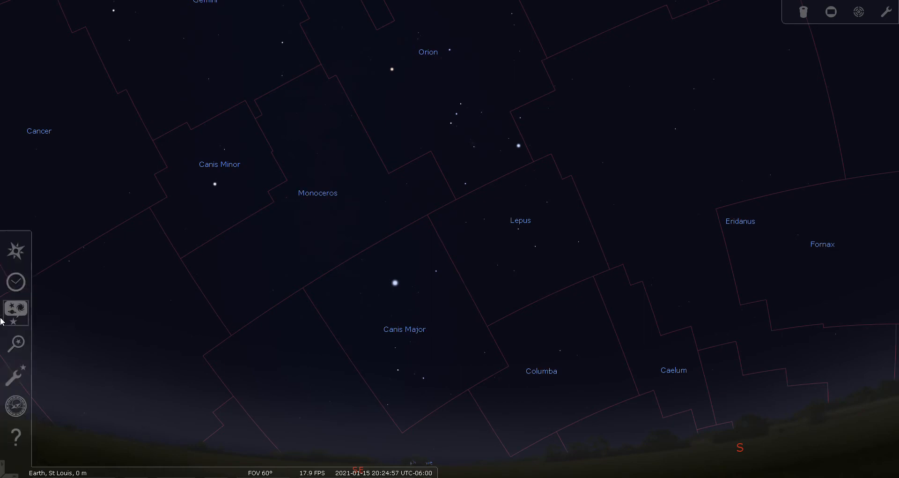
{"action": "left_click", "coordinate": [11, 349]}
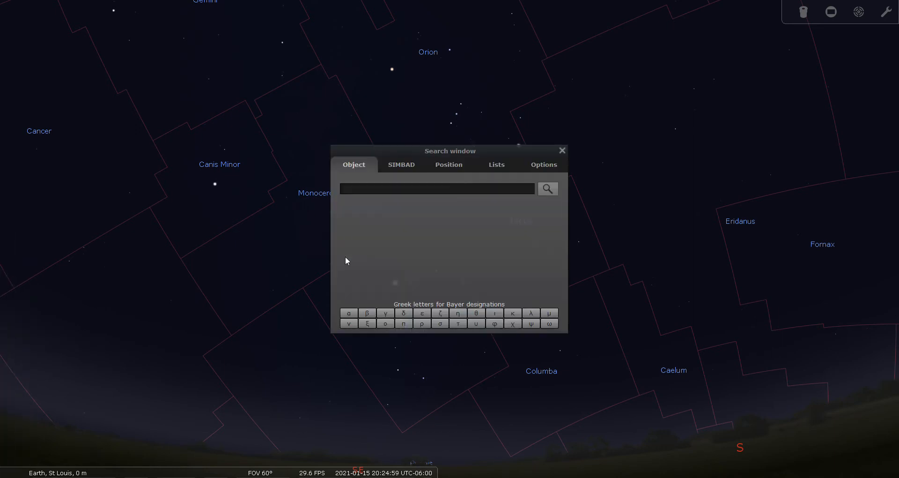
{"action": "left_click", "coordinate": [367, 312]}
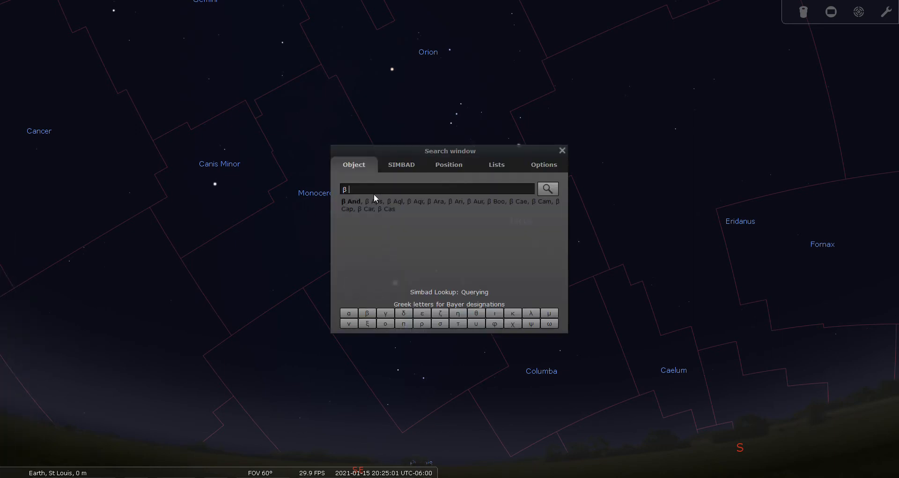
{"action": "type", "text": "mon"}
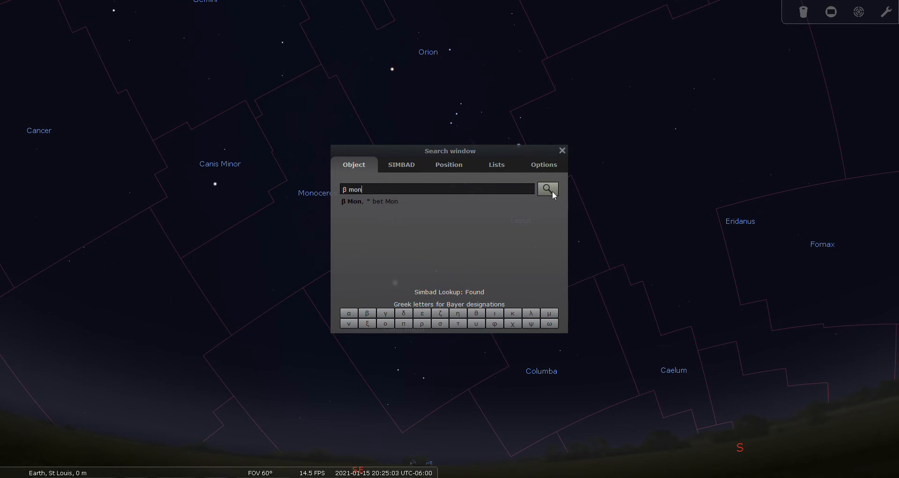
{"action": "left_click", "coordinate": [552, 192]}
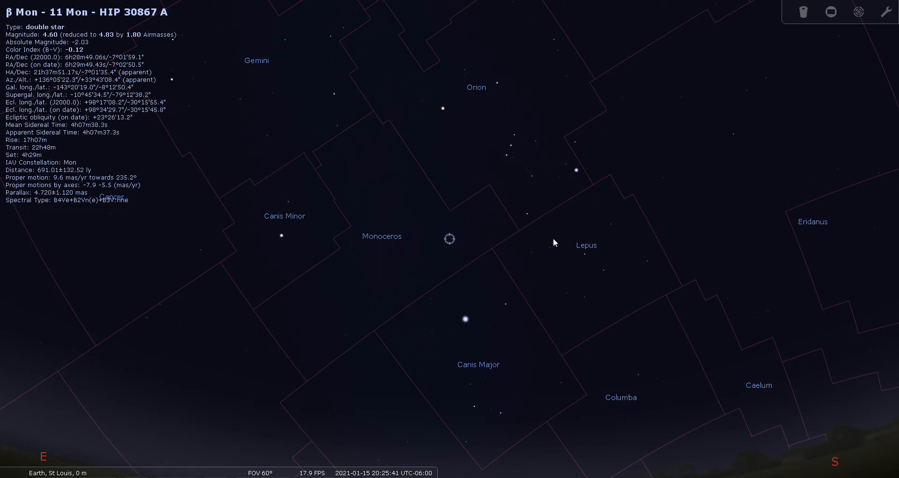
Turn on the Telrad finder circles and center them on β Mon at a field of view of about 5.7°.
{"action": "left_click", "coordinate": [859, 12]}
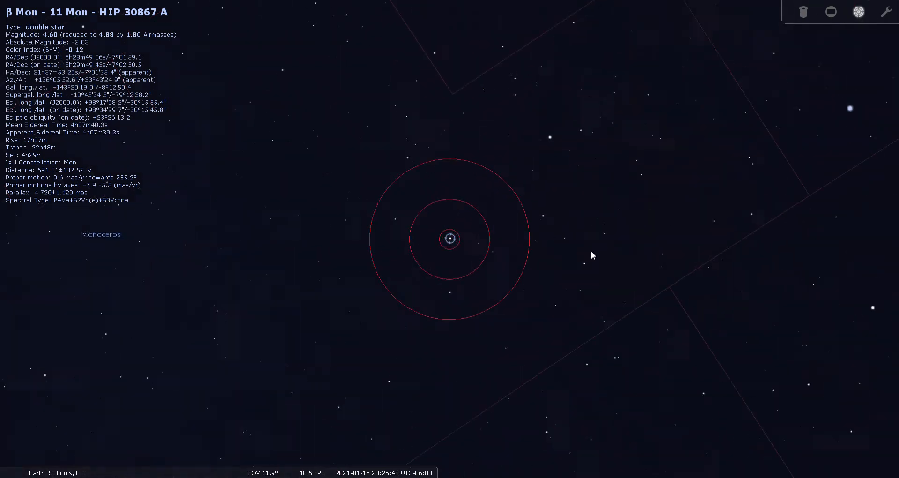
{"action": "scroll", "coordinate": [462, 261], "scroll_direction": "up", "scroll_amount": 3}
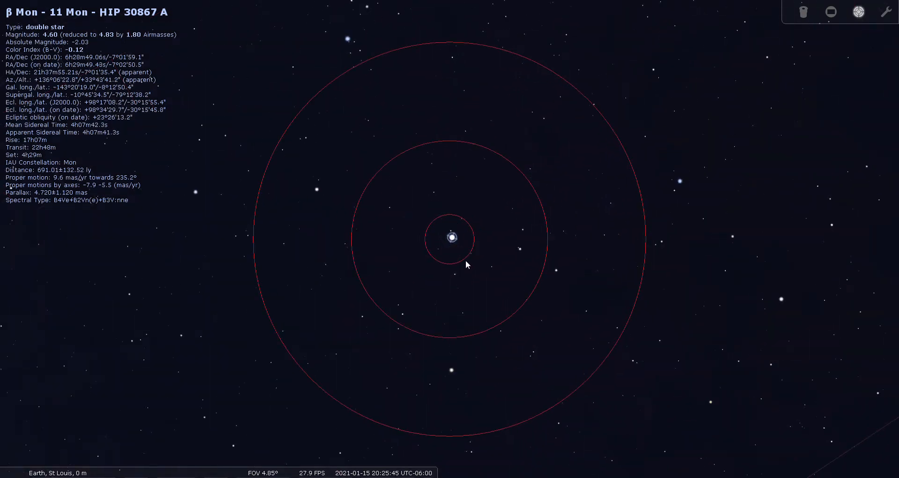
{"action": "scroll", "coordinate": [465, 260], "scroll_direction": "down", "scroll_amount": 1}
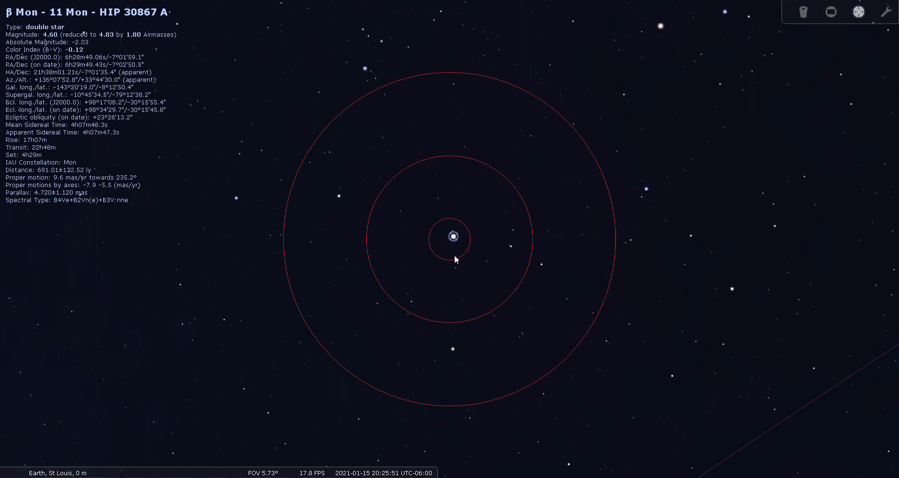
{"action": "key", "text": "space"}
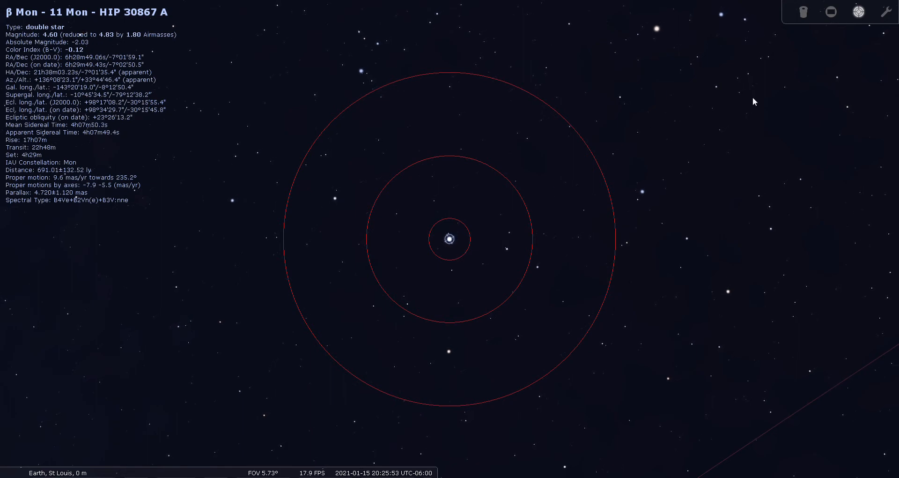
Examine the individual component stars of the β Mon system at a field of view of about 0.006°.
{"action": "scroll", "coordinate": [462, 249], "scroll_direction": "up", "scroll_amount": 5}
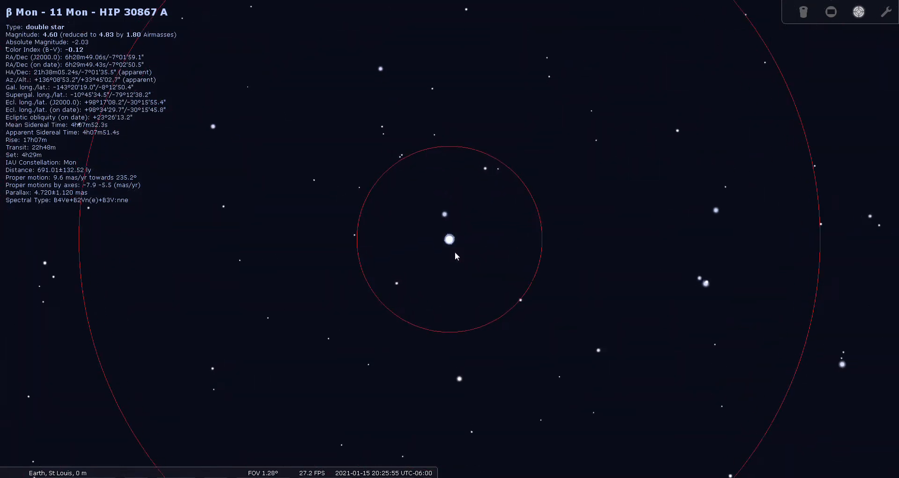
{"action": "scroll", "coordinate": [454, 252], "scroll_direction": "up", "scroll_amount": 6}
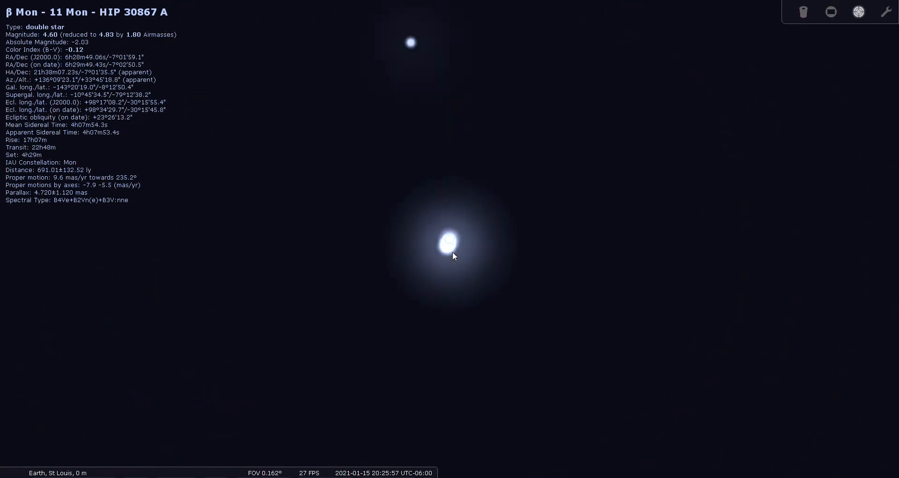
{"action": "scroll", "coordinate": [453, 253], "scroll_direction": "up", "scroll_amount": 5}
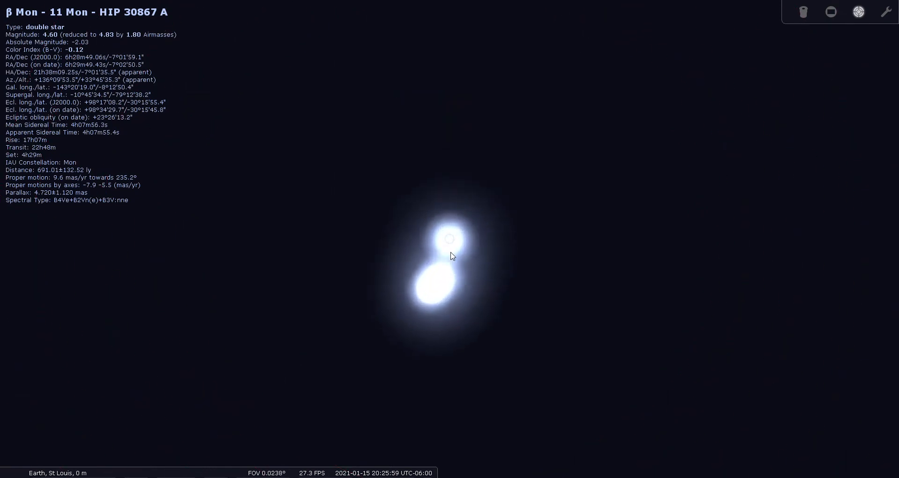
{"action": "scroll", "coordinate": [452, 256], "scroll_direction": "up", "scroll_amount": 2}
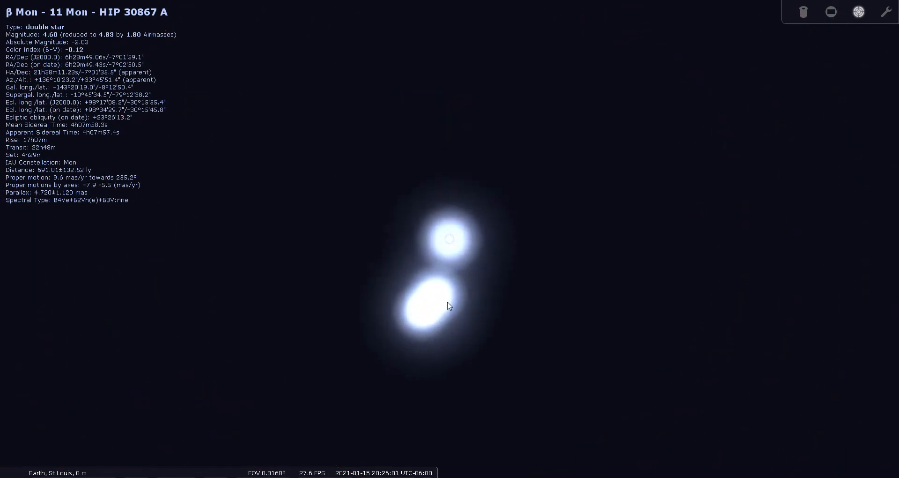
{"action": "scroll", "coordinate": [424, 315], "scroll_direction": "up", "scroll_amount": 2}
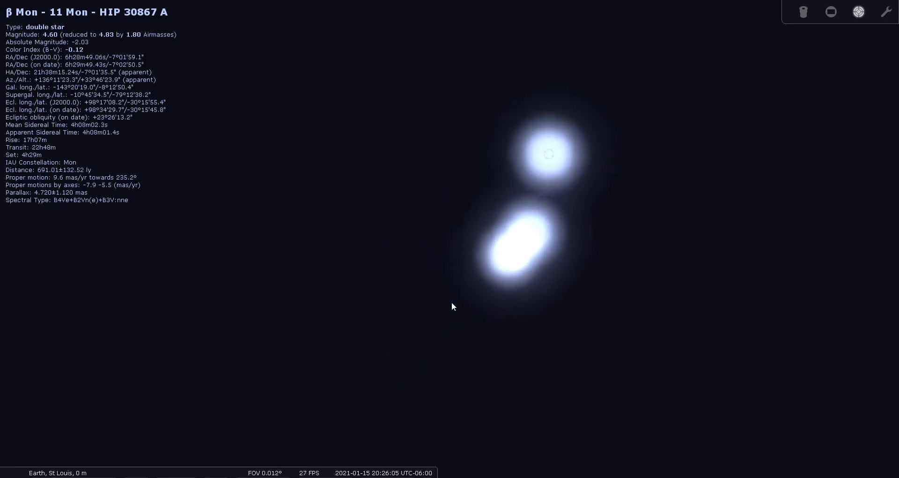
{"action": "scroll", "coordinate": [453, 307], "scroll_direction": "up", "scroll_amount": 1}
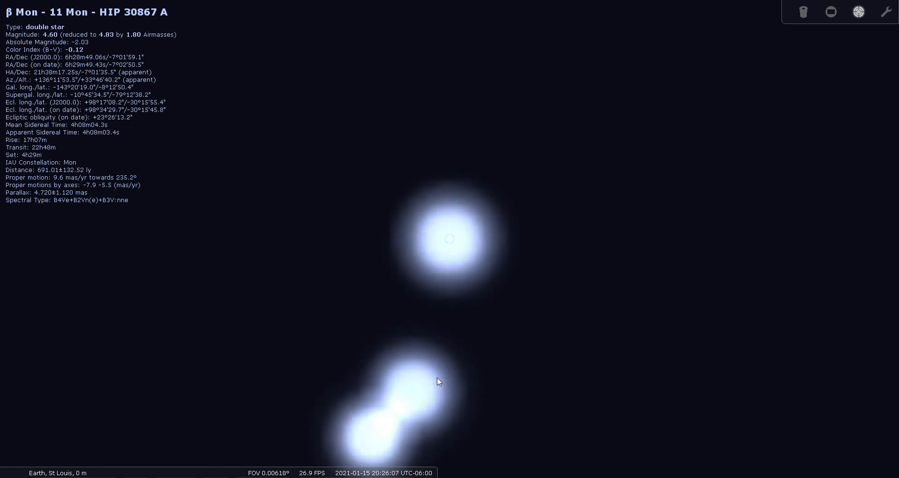
View β Mon through the Celestron C8 with the 19mm Panoptic, 13mm Nagler and 9mm DeLite eyepieces.
{"action": "scroll", "coordinate": [409, 412], "scroll_direction": "up", "scroll_amount": 1}
{"action": "scroll", "coordinate": [412, 417], "scroll_direction": "down", "scroll_amount": 1}
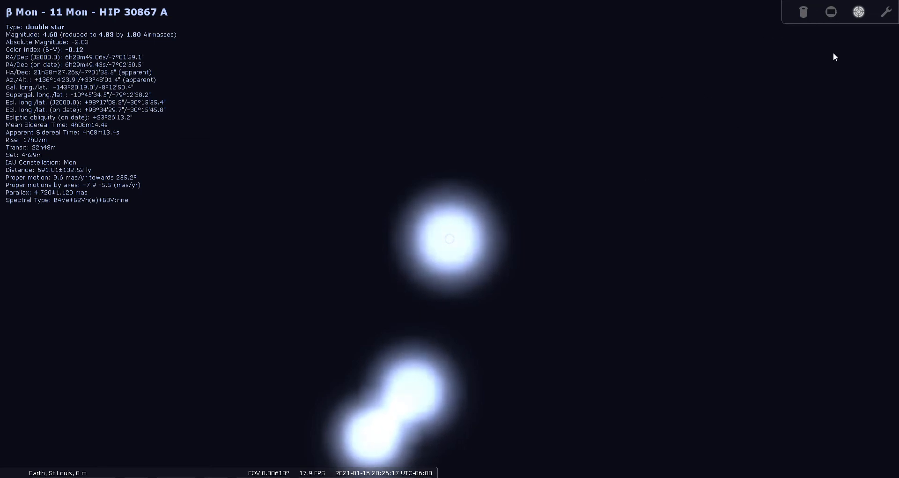
{"action": "left_click", "coordinate": [803, 12]}
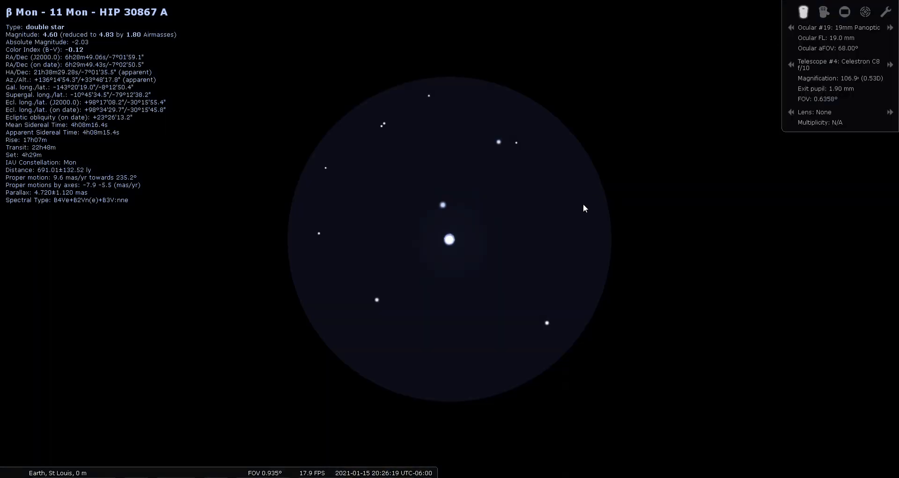
{"action": "left_click", "coordinate": [890, 29]}
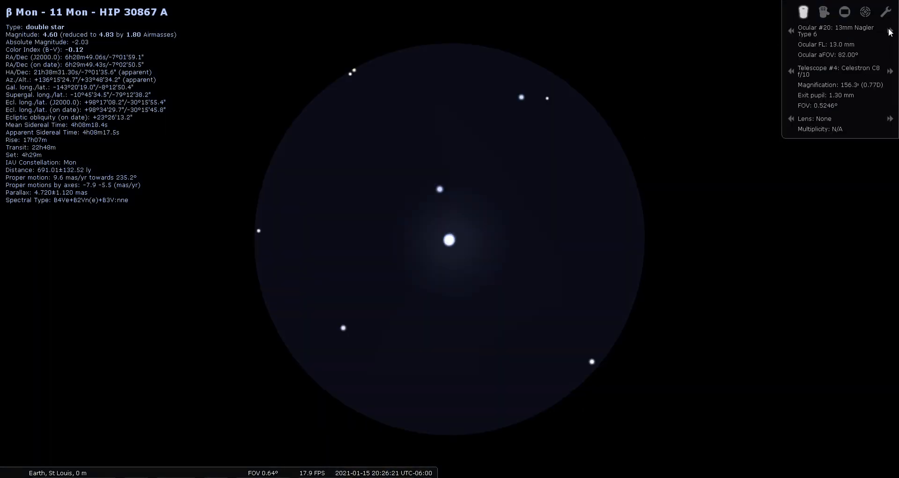
{"action": "left_click", "coordinate": [889, 31]}
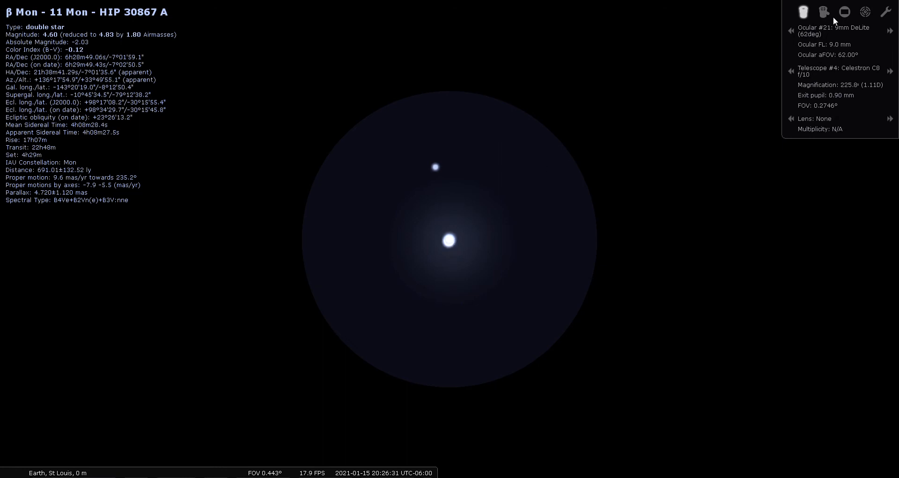
Switch from the eyepiece view to the Telrad circles and magnify β Mon to a field of view of about 0.006°.
{"action": "left_click", "coordinate": [864, 12]}
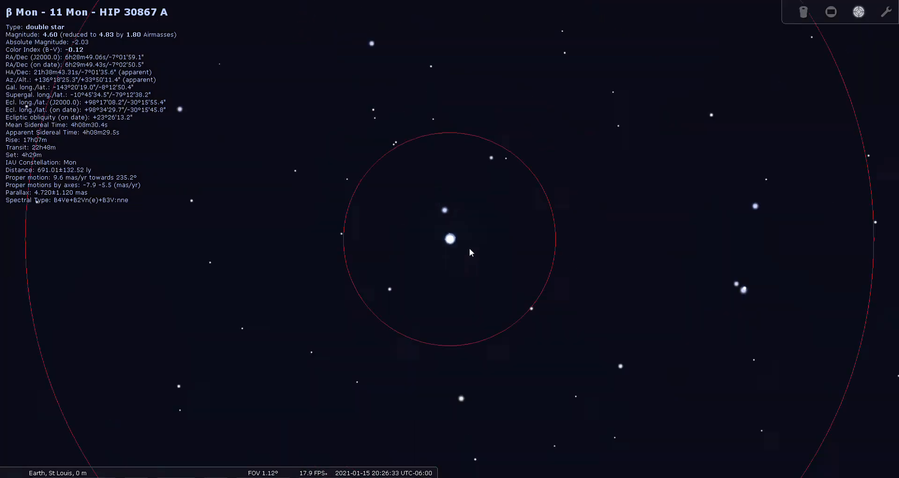
{"action": "scroll", "coordinate": [445, 256], "scroll_direction": "up", "scroll_amount": 2}
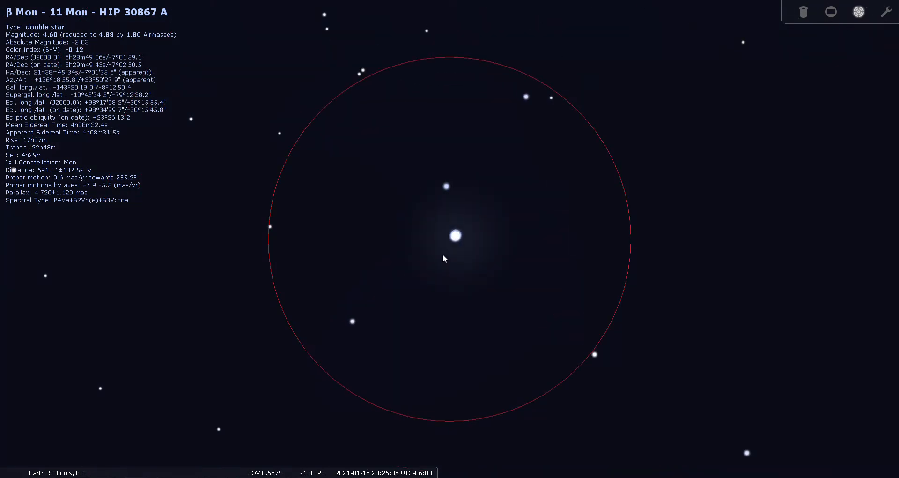
{"action": "scroll", "coordinate": [444, 253], "scroll_direction": "up", "scroll_amount": 5}
{"action": "scroll", "coordinate": [438, 261], "scroll_direction": "up", "scroll_amount": 3}
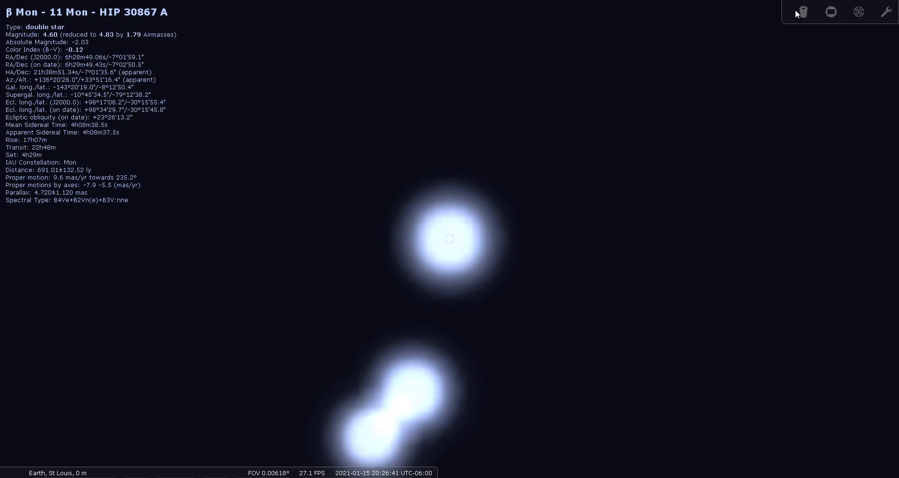
Deselect β Mon, turn off the Telrad circles and return to the 60° view of the sky.
{"action": "left_click", "coordinate": [859, 11]}
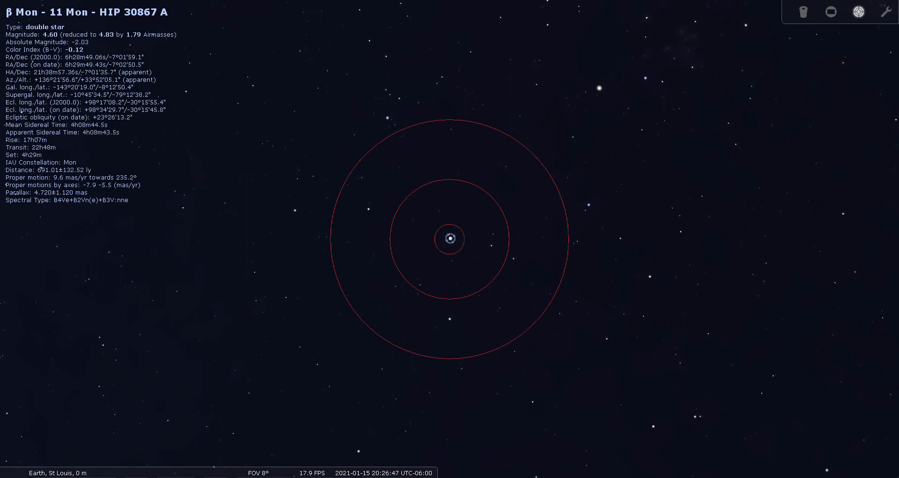
{"action": "right_click", "coordinate": [360, 125]}
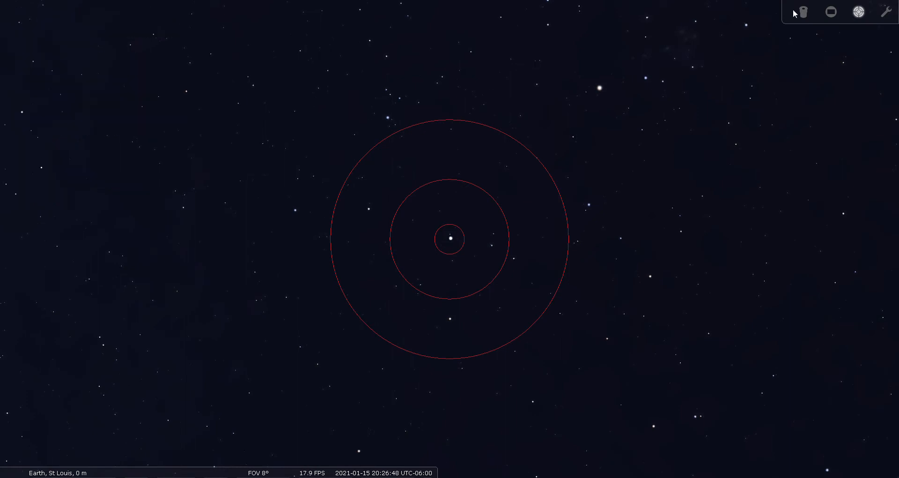
{"action": "left_click", "coordinate": [857, 13]}
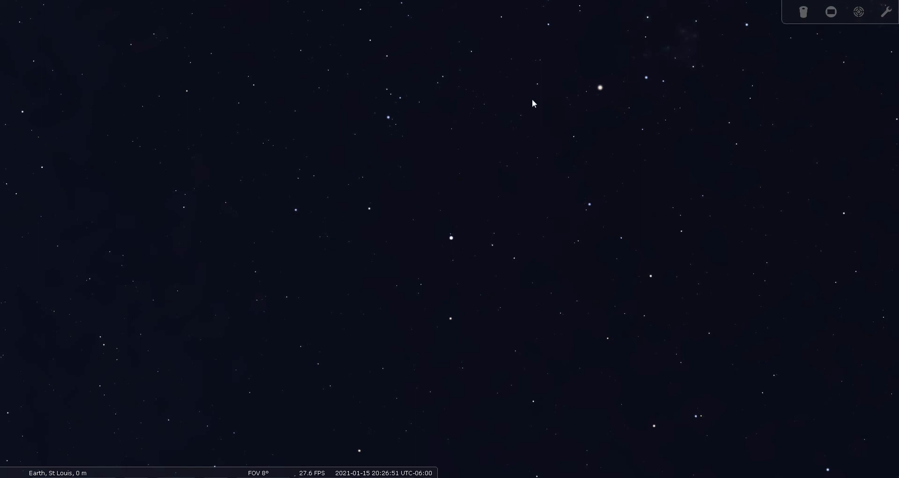
{"action": "scroll", "coordinate": [533, 101], "scroll_direction": "down", "scroll_amount": 2}
{"action": "key", "text": "backslash"}
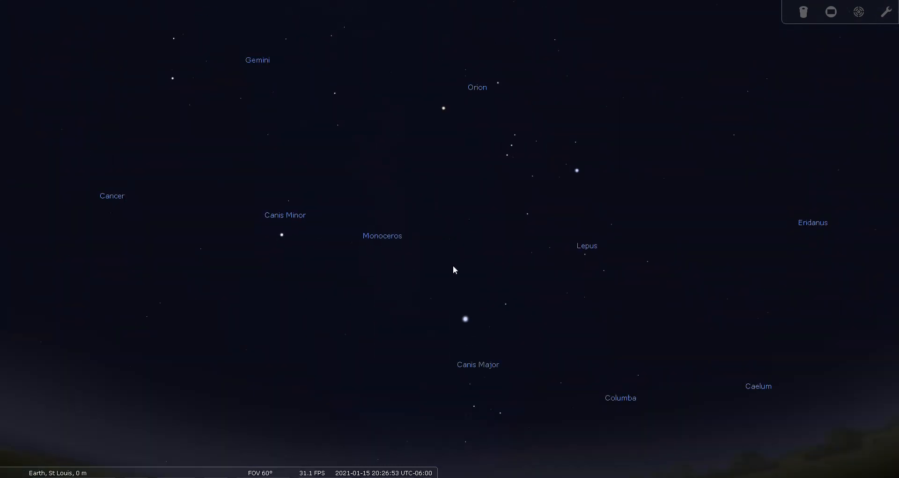
Check the constellation lines around Monoceros, and hide both the lines and the constellation labels.
{"action": "key", "text": "c"}
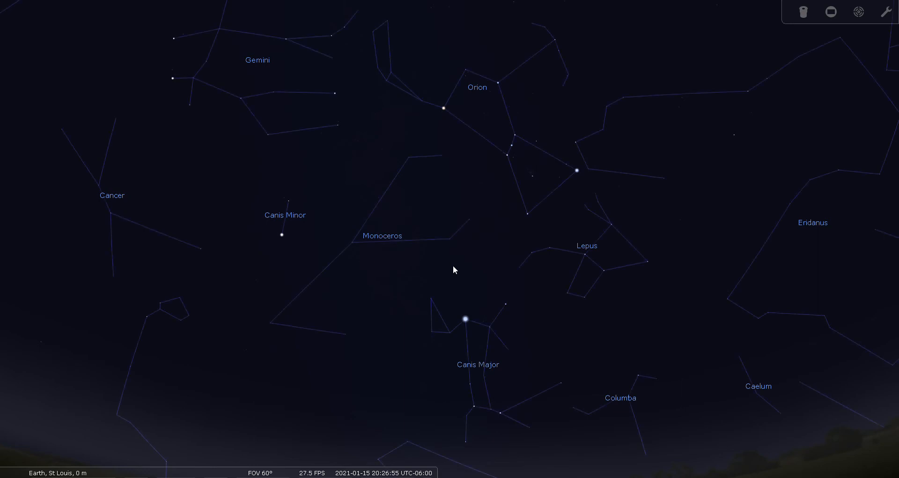
{"action": "key", "text": "v"}
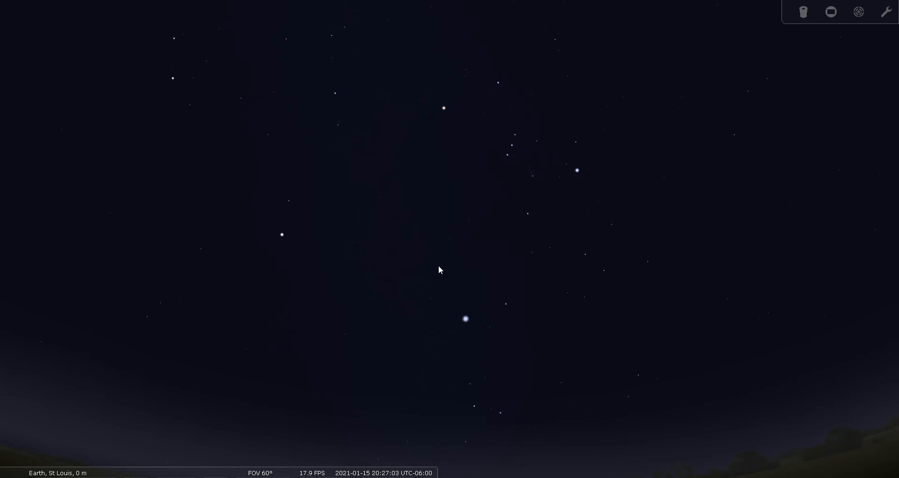
{"action": "left_click_drag", "start_coordinate": [346, 277], "coordinate": [285, 304]}
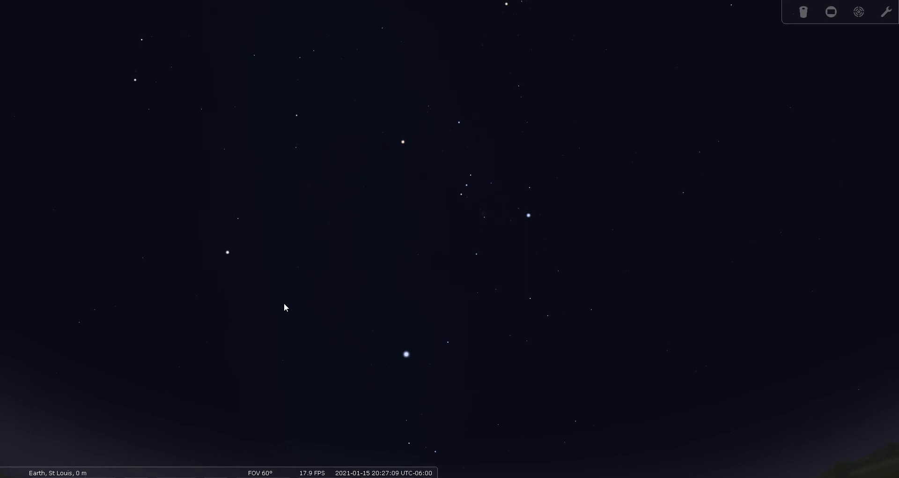
Set the sky's light pollution level to 2 and close the view settings.
{"action": "mouse_move", "coordinate": [19, 347]}
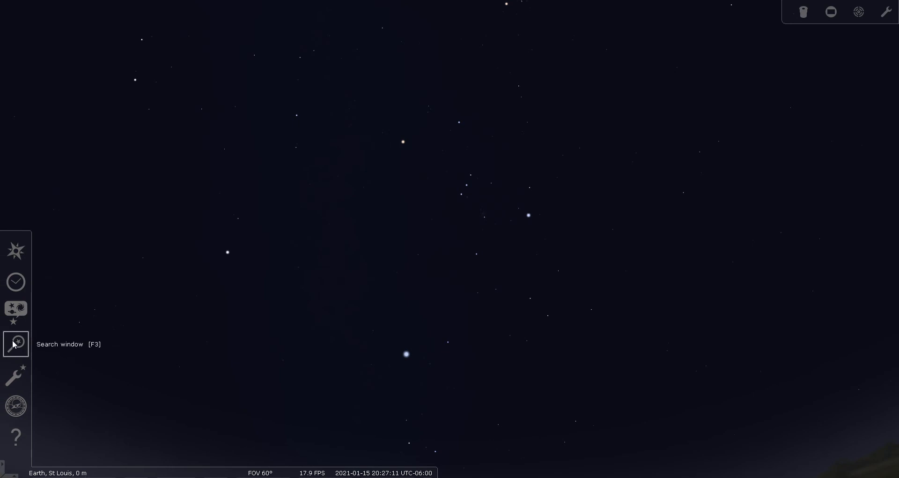
{"action": "left_click", "coordinate": [15, 315]}
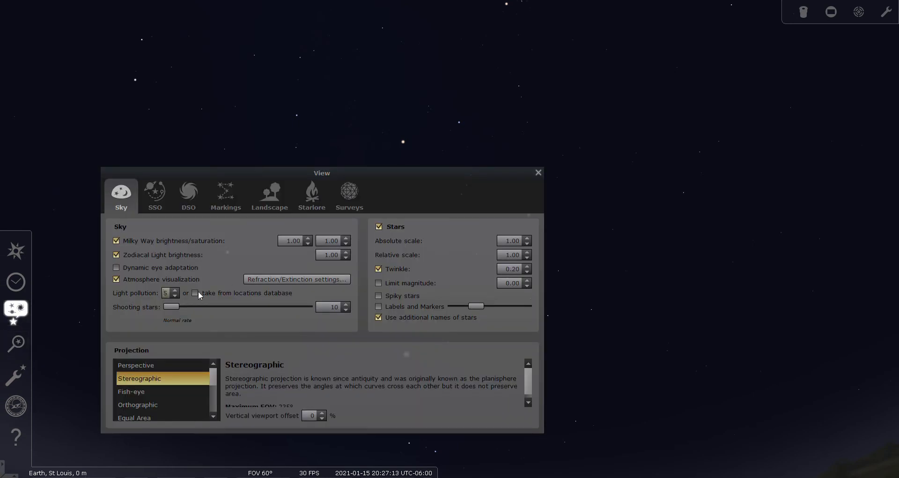
{"action": "left_click", "coordinate": [176, 295]}
{"action": "left_click", "coordinate": [177, 294]}
{"action": "left_click", "coordinate": [177, 294]}
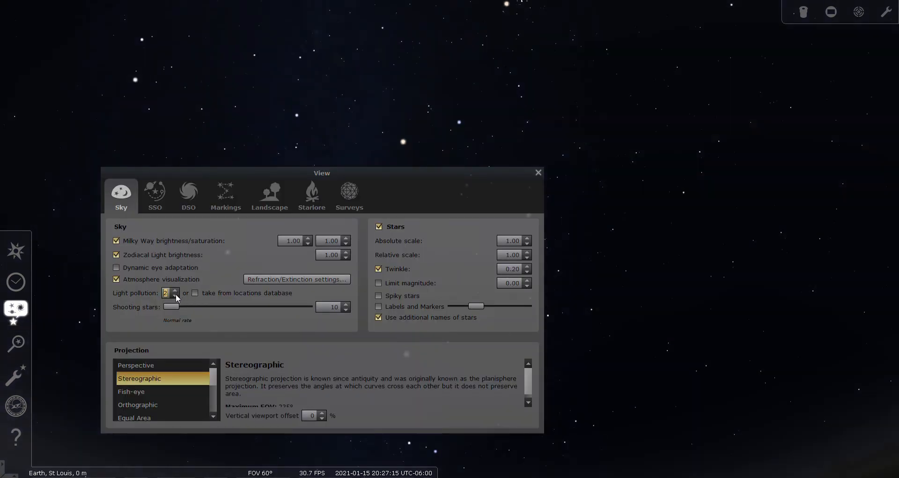
{"action": "left_click", "coordinate": [539, 173]}
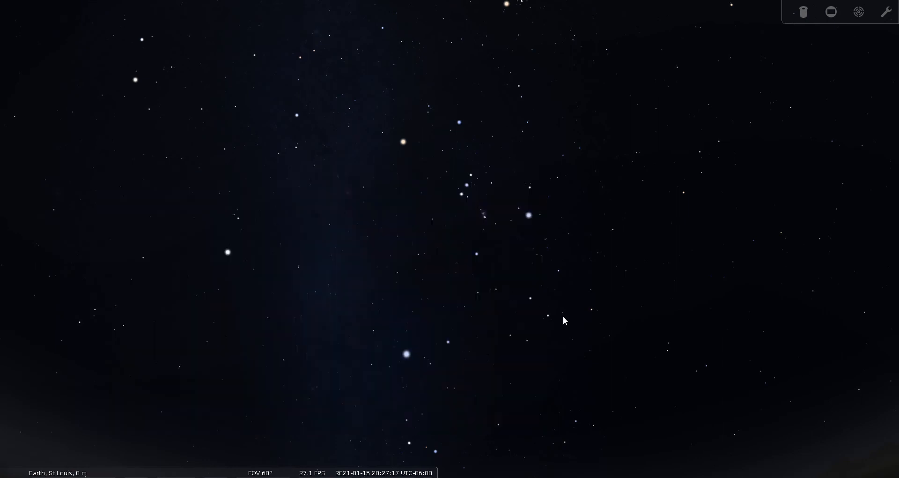
Check the constellation labels and boundaries around Monoceros in the darker sky, and hide them again.
{"action": "left_click_drag", "start_coordinate": [584, 342], "coordinate": [582, 318]}
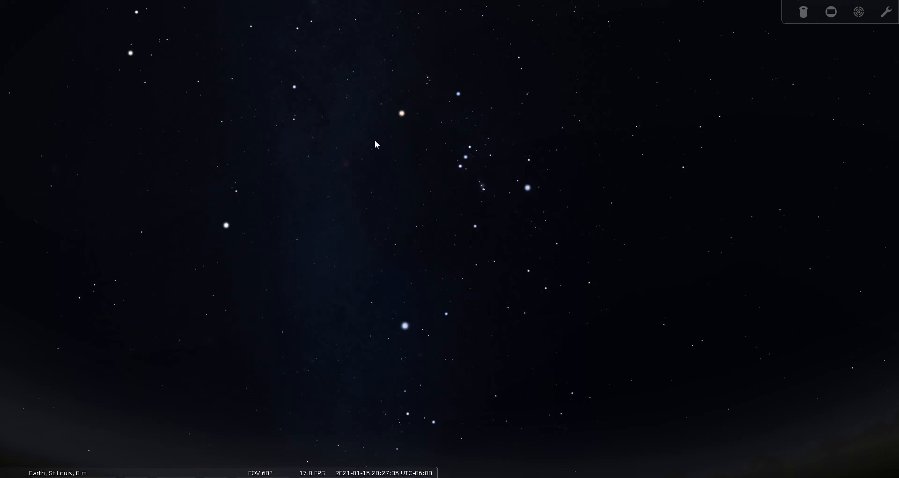
{"action": "key", "text": "v"}
{"action": "key", "text": "b"}
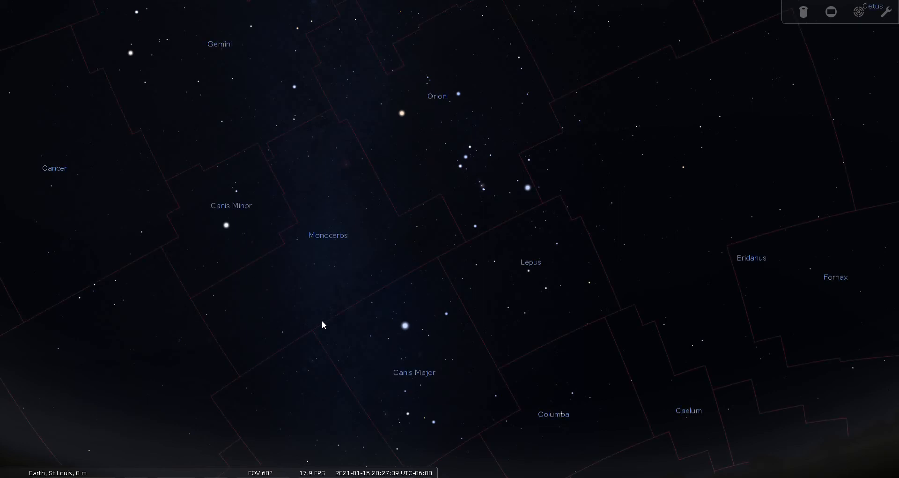
{"action": "key", "text": "v"}
{"action": "key", "text": "b"}
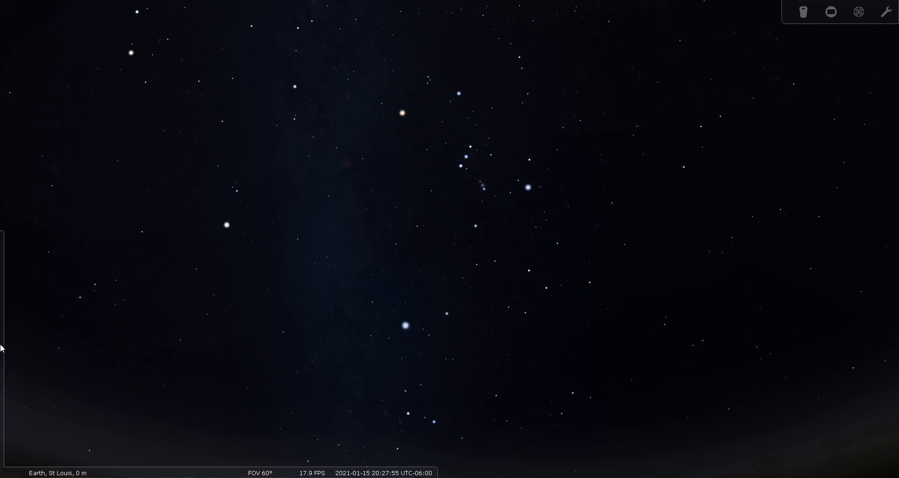
Search for the open cluster M50 and go to it in the sky.
{"action": "left_click", "coordinate": [16, 343]}
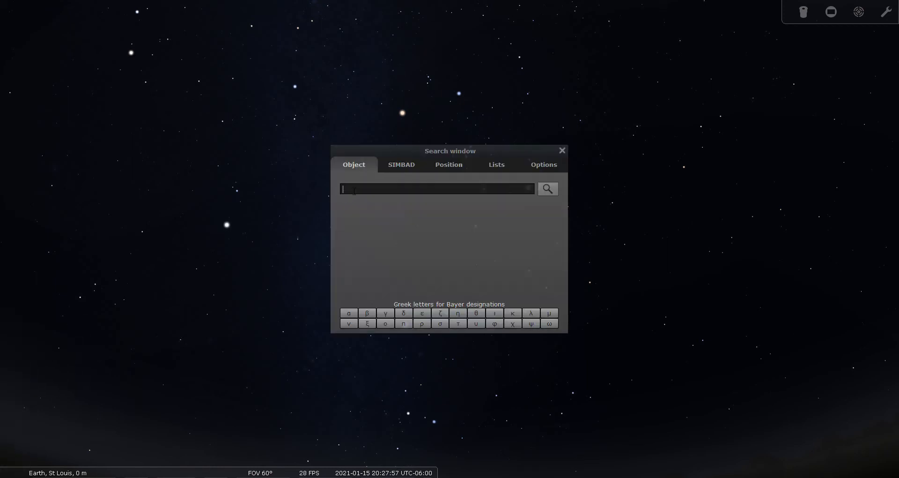
{"action": "type", "text": "m50"}
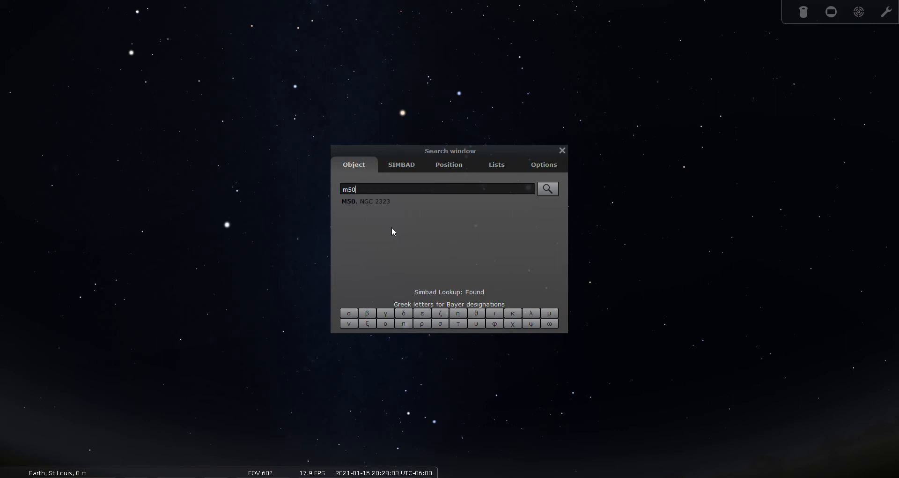
{"action": "left_click", "coordinate": [555, 192]}
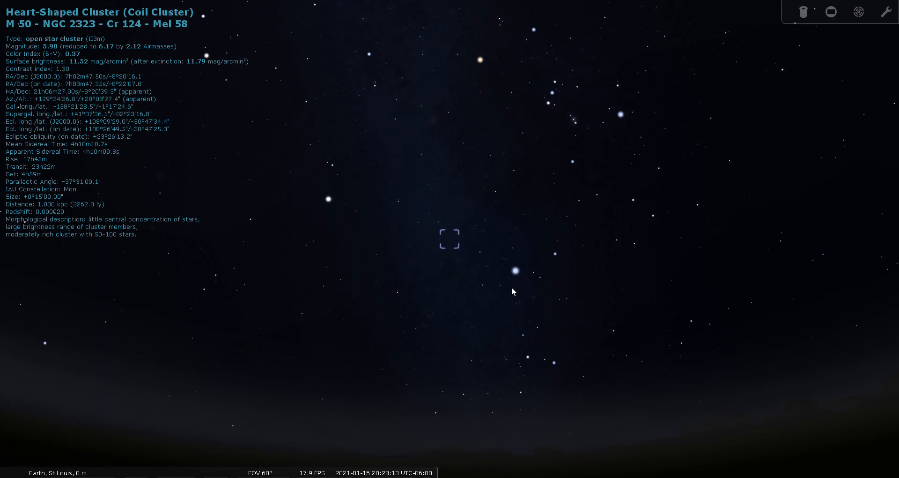
Turn on the Telrad circles and center them on M50 at a field of view of about 5.7°.
{"action": "left_click", "coordinate": [859, 12]}
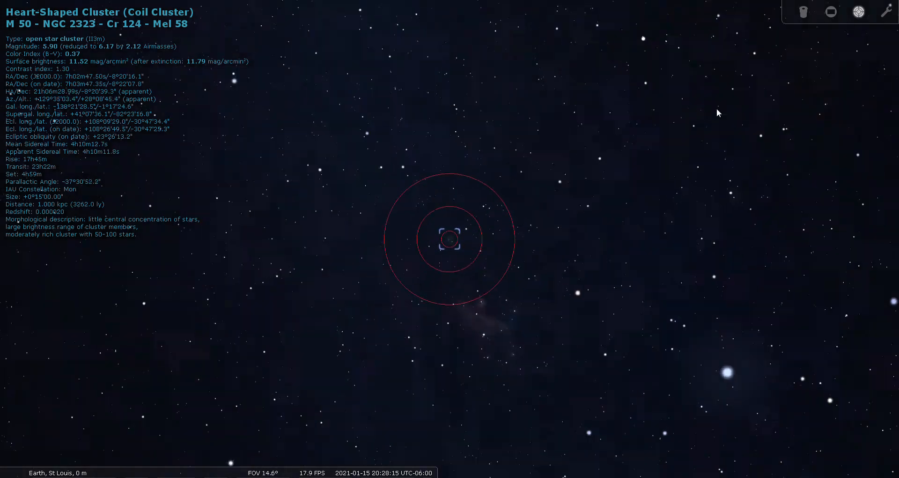
{"action": "scroll", "coordinate": [468, 276], "scroll_direction": "up", "scroll_amount": 2}
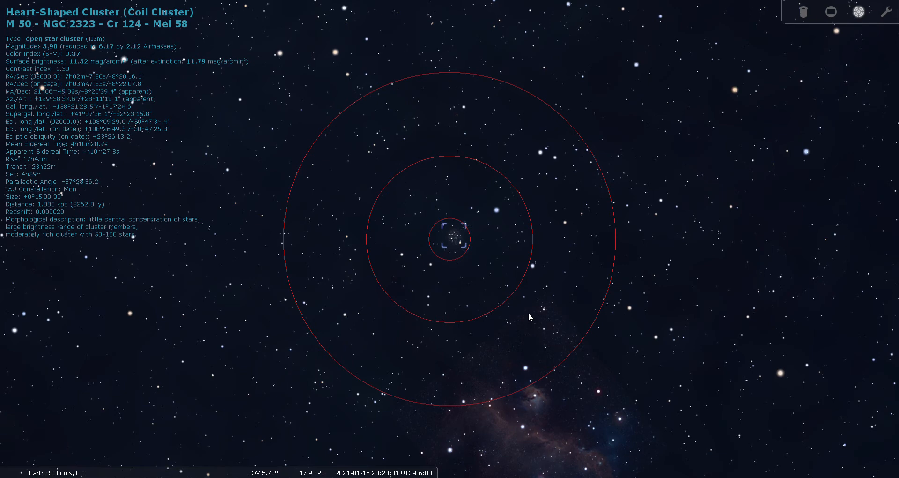
{"action": "key", "text": "space"}
View M50 through the Celestron C8, comparing the 9mm DeLite, 19mm Panoptic and 13mm Nagler eyepieces.
{"action": "left_click", "coordinate": [804, 12]}
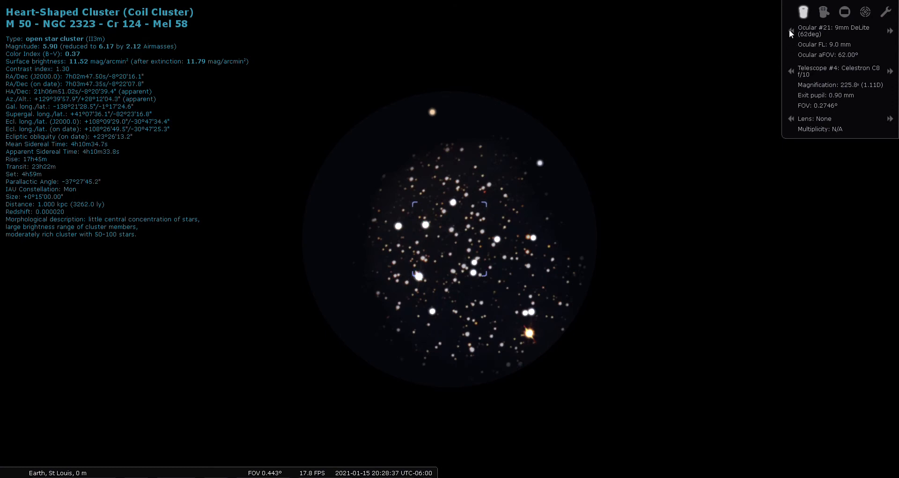
{"action": "left_click", "coordinate": [789, 29]}
{"action": "left_click", "coordinate": [789, 29]}
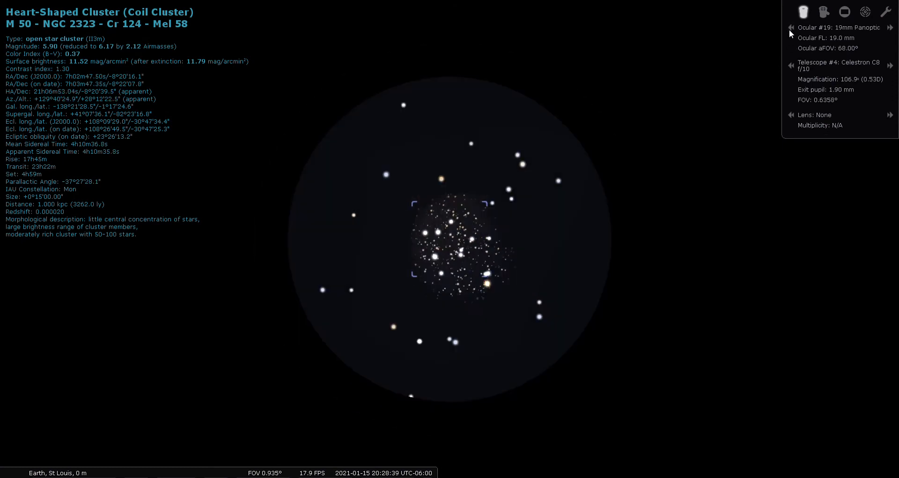
{"action": "left_click", "coordinate": [890, 28]}
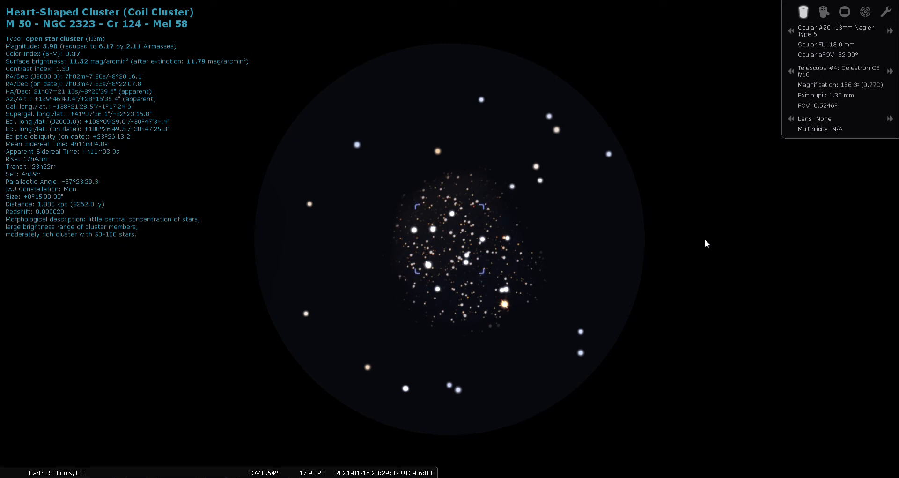
Leave the eyepiece view for a 5.73° field around M50, with the Telrad circles off and the cluster deselected.
{"action": "left_click", "coordinate": [865, 13]}
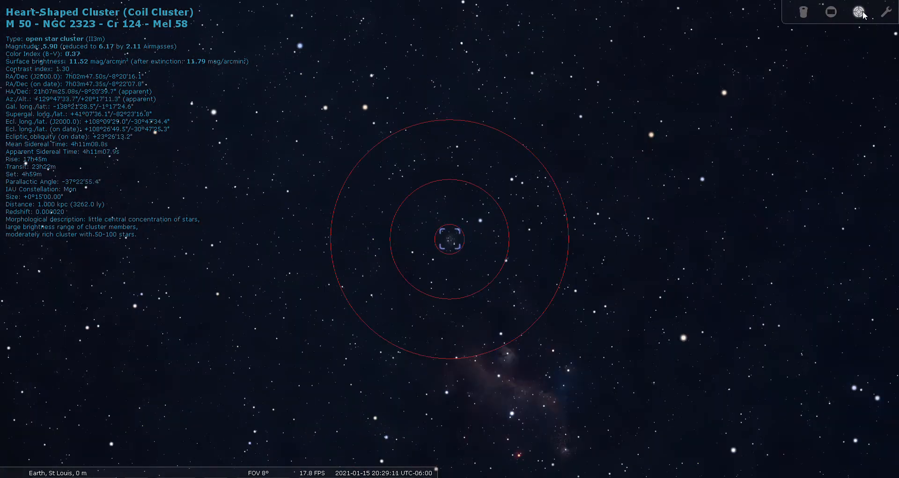
{"action": "scroll", "coordinate": [639, 248], "scroll_direction": "up", "scroll_amount": 2}
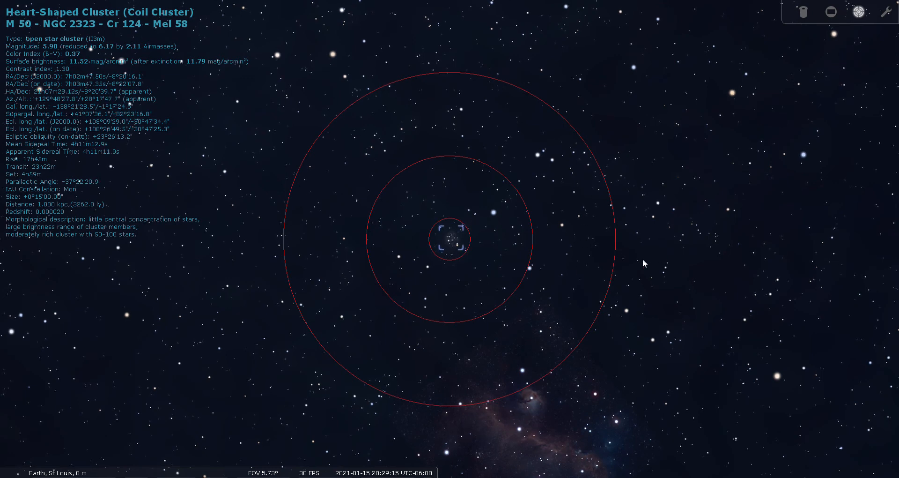
{"action": "left_click", "coordinate": [862, 14]}
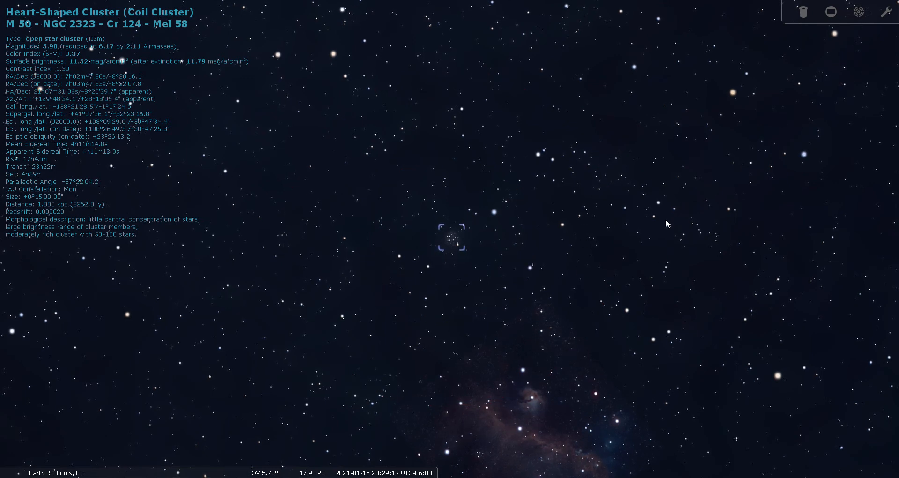
{"action": "right_click", "coordinate": [414, 254]}
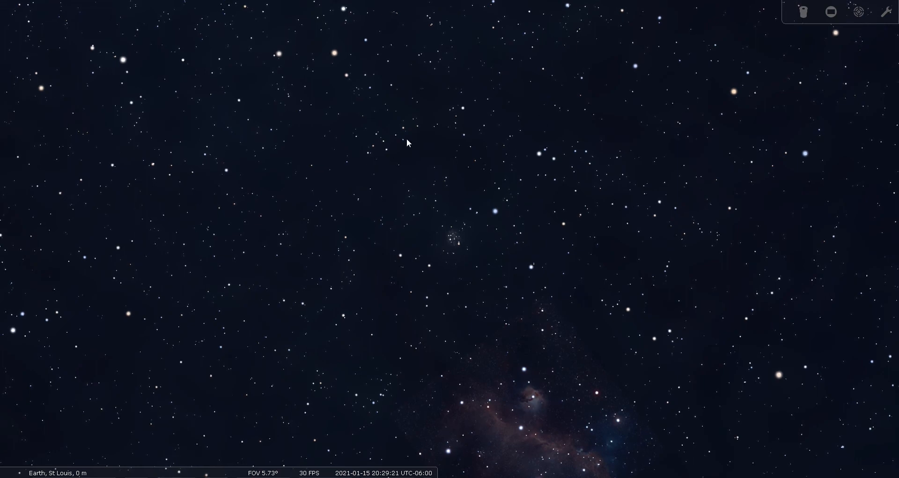
Examine the star field around M50 and return to the wide view of the sky.
{"action": "left_click_drag", "start_coordinate": [545, 286], "coordinate": [551, 303]}
{"action": "left_click_drag", "start_coordinate": [533, 308], "coordinate": [529, 281]}
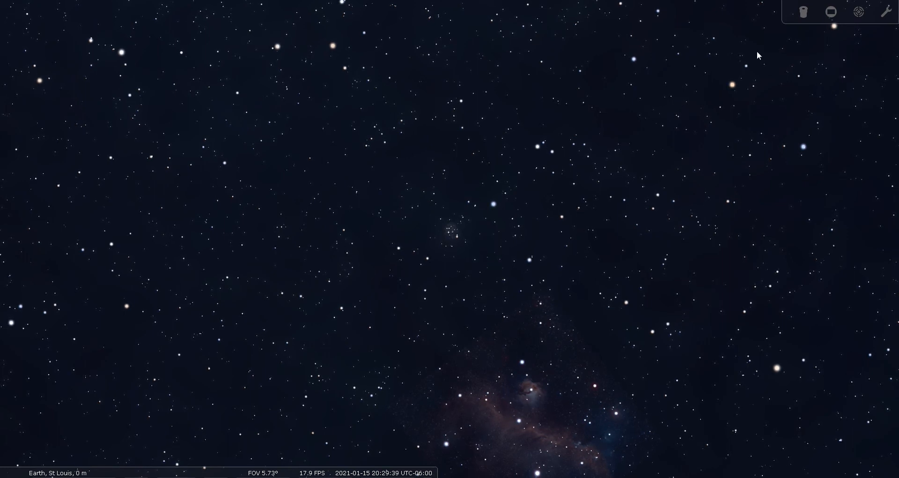
{"action": "key", "text": "backslash"}
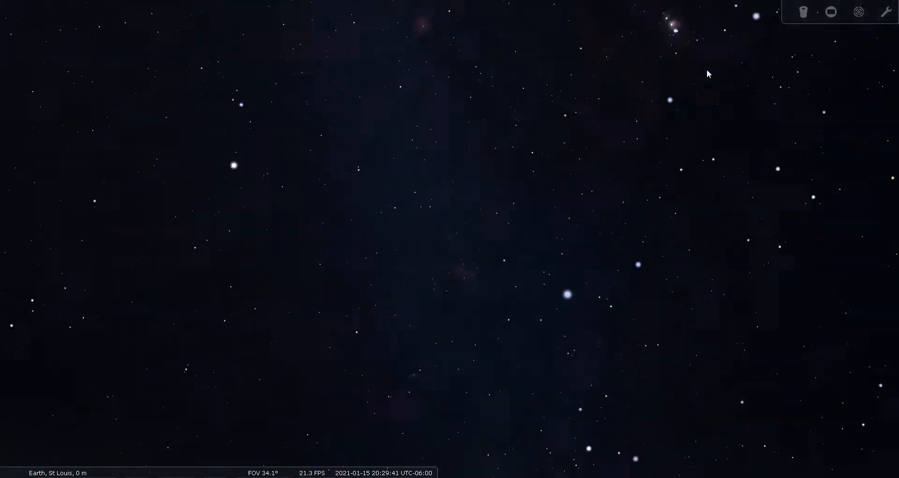
Find the open cluster NGC 2232 and center the Telrad circles on it at a field of view of about 6.8°.
{"action": "key", "text": "q"}
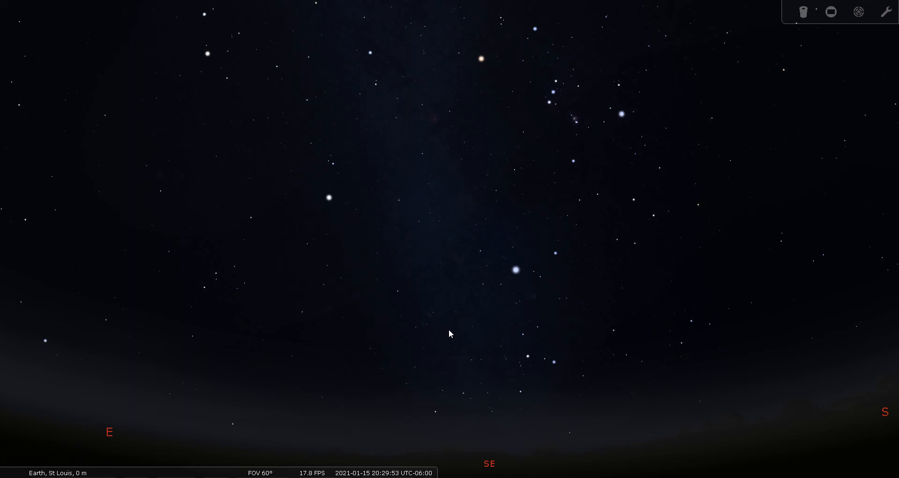
{"action": "mouse_move", "coordinate": [4, 377]}
{"action": "left_click", "coordinate": [16, 343]}
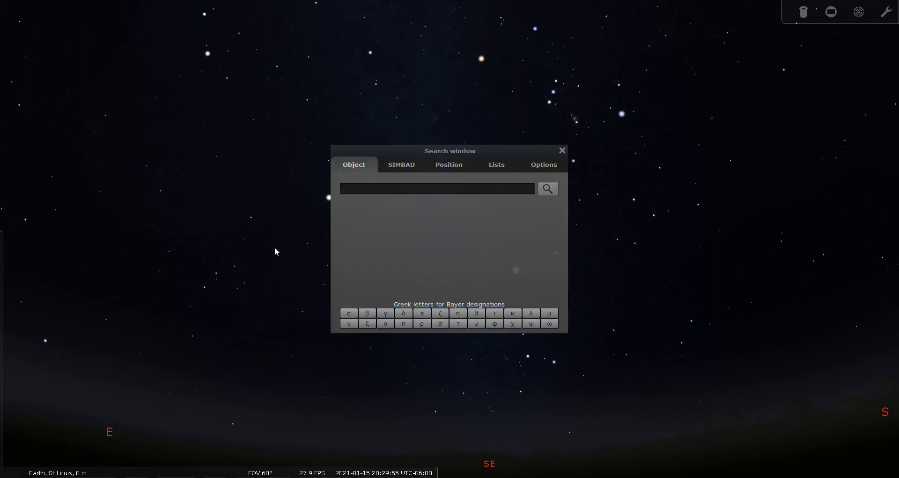
{"action": "type", "text": "ngc2232"}
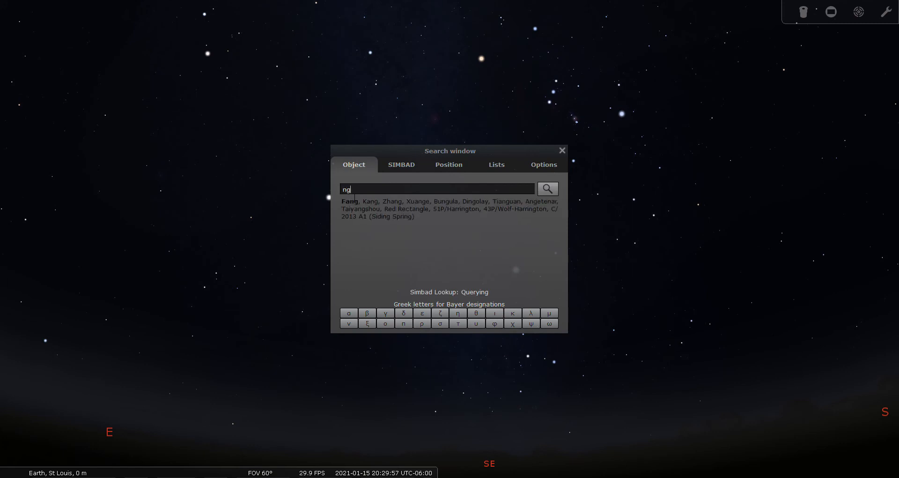
{"action": "left_click", "coordinate": [547, 190]}
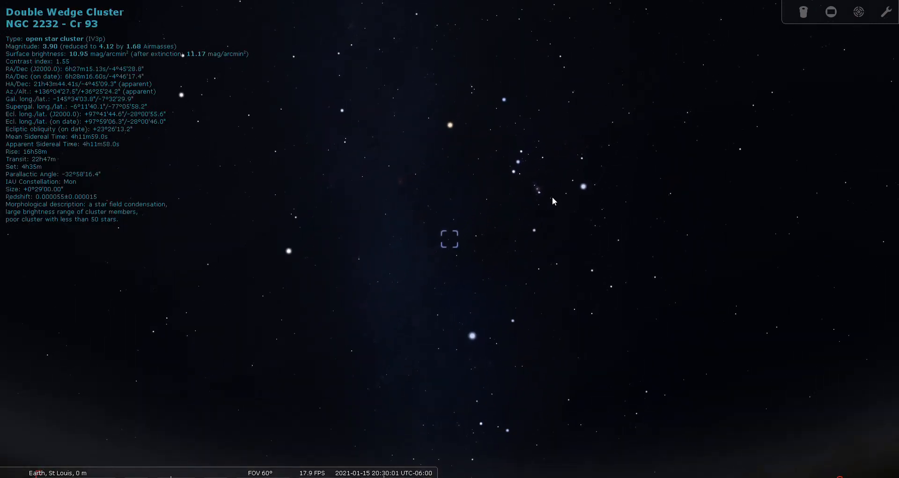
{"action": "left_click", "coordinate": [855, 11]}
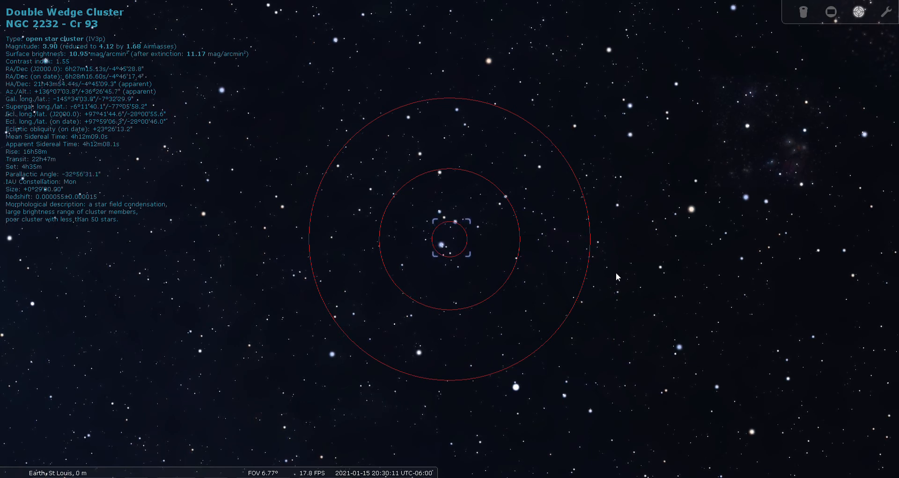
View NGC 2232 through the Celestron C8, comparing the 13mm Nagler, 19mm Panoptic and 24mm Panoptic eyepieces.
{"action": "key", "text": "ctrl+o"}
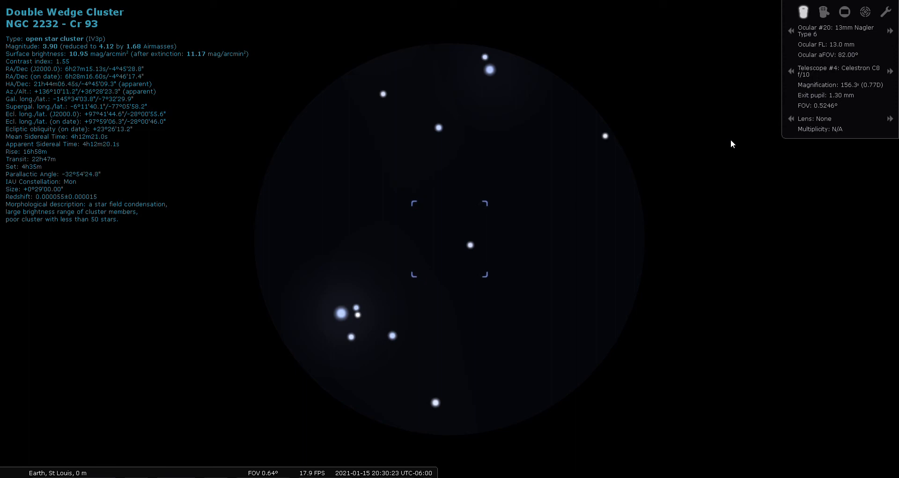
{"action": "left_click", "coordinate": [805, 13]}
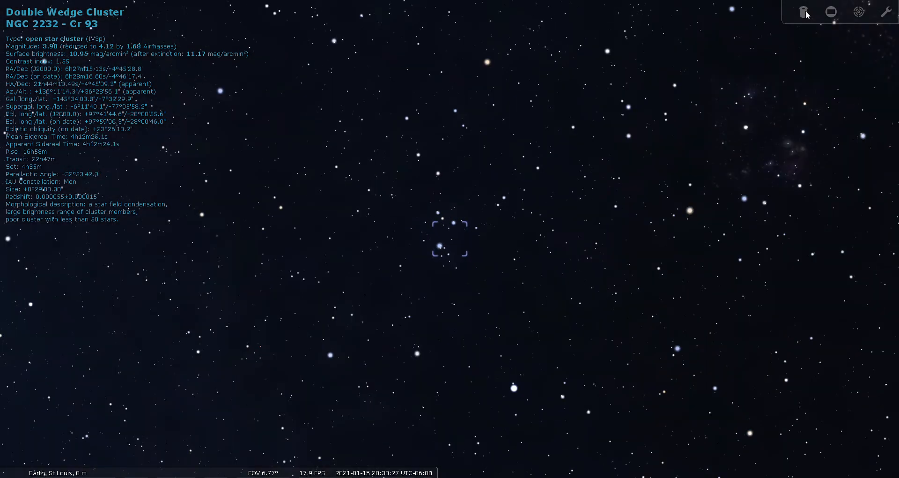
{"action": "left_click", "coordinate": [805, 13]}
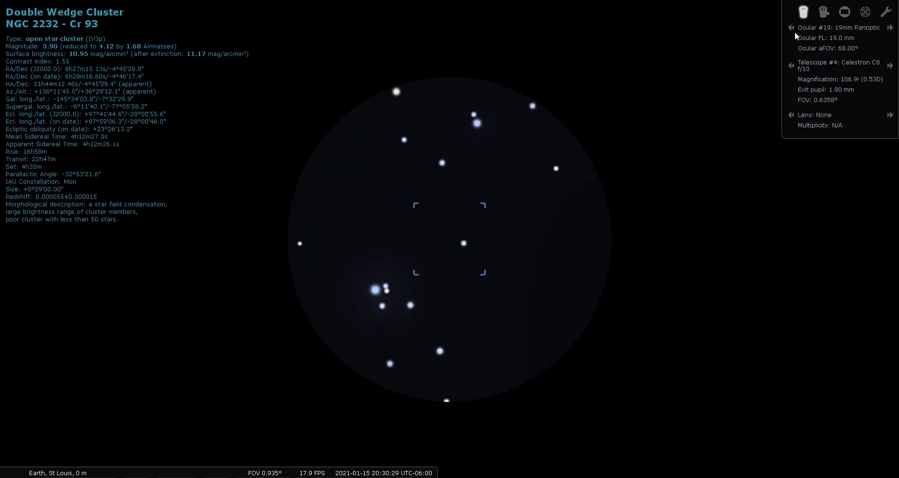
{"action": "left_click", "coordinate": [792, 27]}
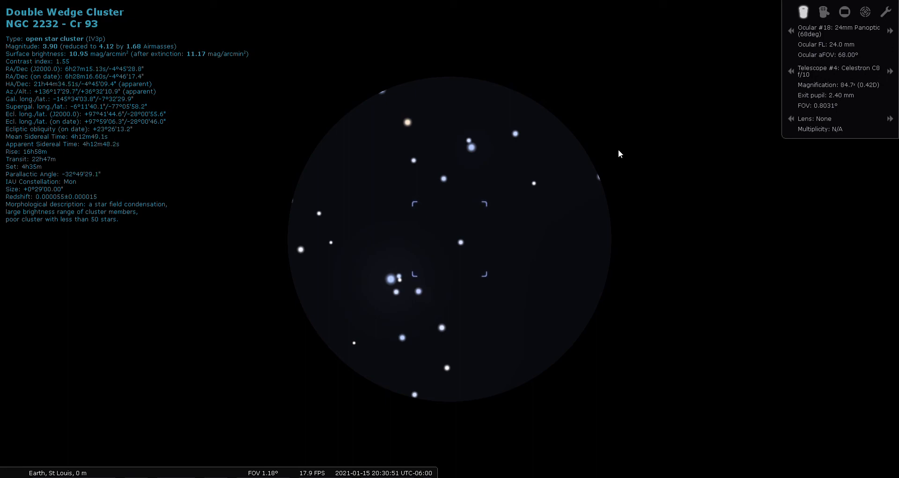
Leave the eyepiece for the 60° sky view, with NGC 2232 deselected and the Telrad circles off.
{"action": "left_click", "coordinate": [869, 8]}
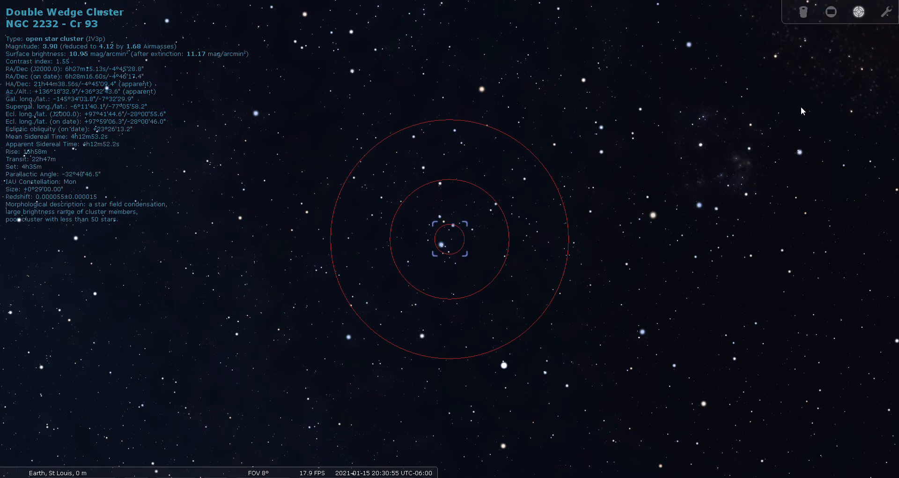
{"action": "key", "text": "backslash"}
{"action": "right_click", "coordinate": [485, 206]}
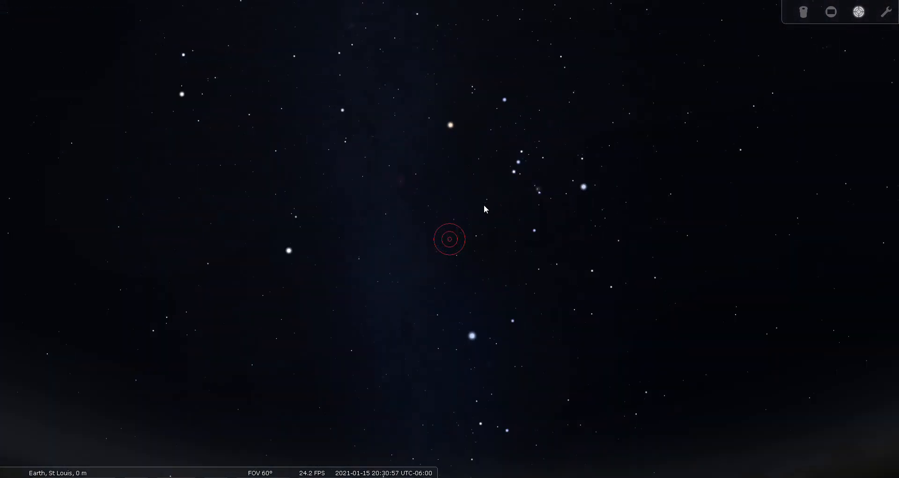
{"action": "left_click", "coordinate": [858, 11]}
Find the Rosette Nebula cluster NGC 2244 and center the Telrad circles on it at a 5.73° field of view.
{"action": "left_click", "coordinate": [16, 343]}
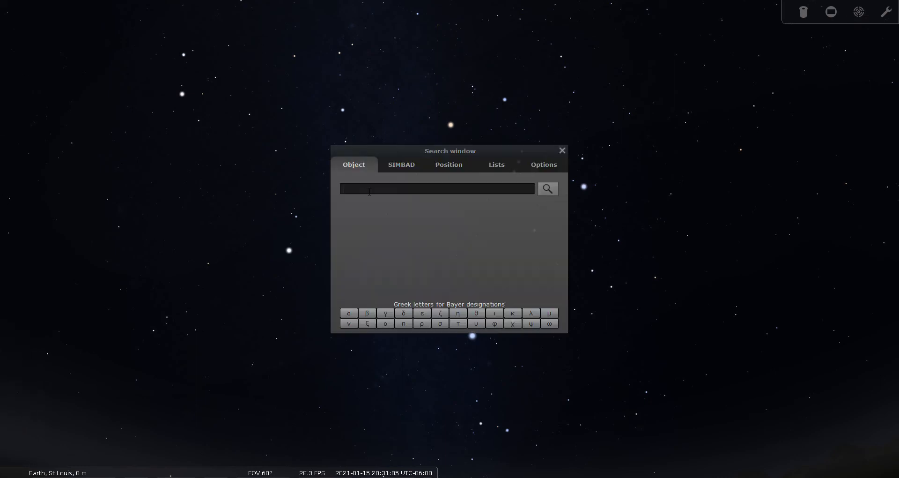
{"action": "type", "text": "ngc2244"}
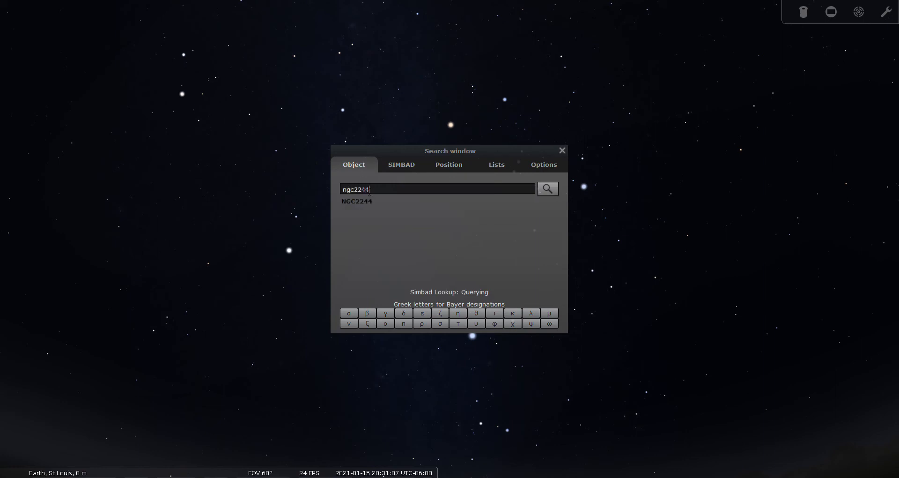
{"action": "left_click", "coordinate": [548, 189]}
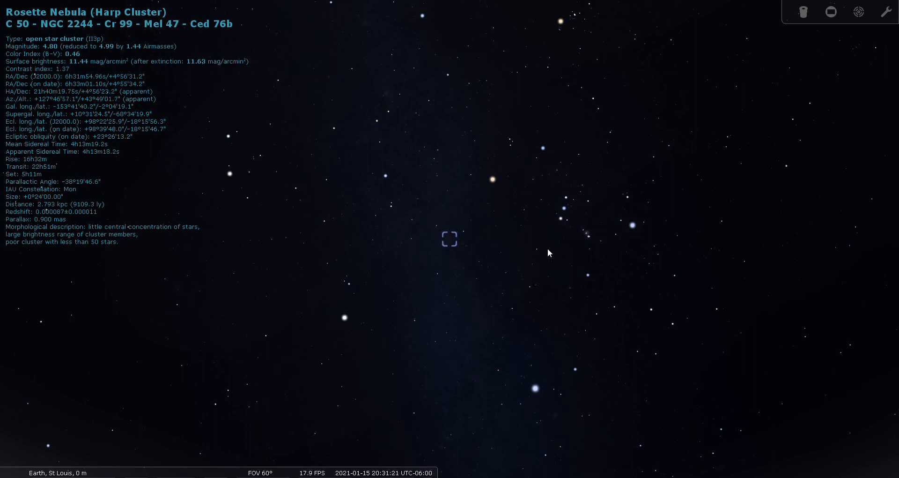
{"action": "left_click", "coordinate": [861, 10]}
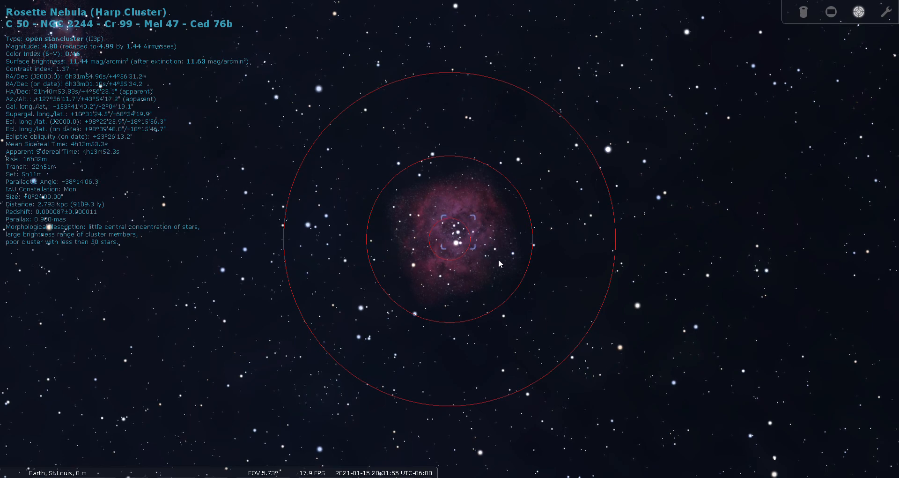
View NGC 2244 through the Celestron C8 with the 24mm Panoptic, then return to the 60° sky without selection or Telrad circles.
{"action": "left_click", "coordinate": [806, 11]}
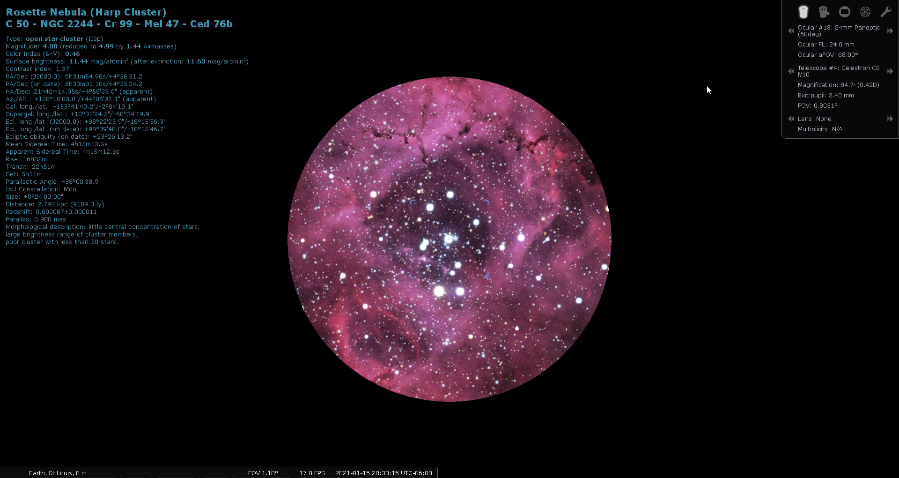
{"action": "left_click", "coordinate": [865, 12]}
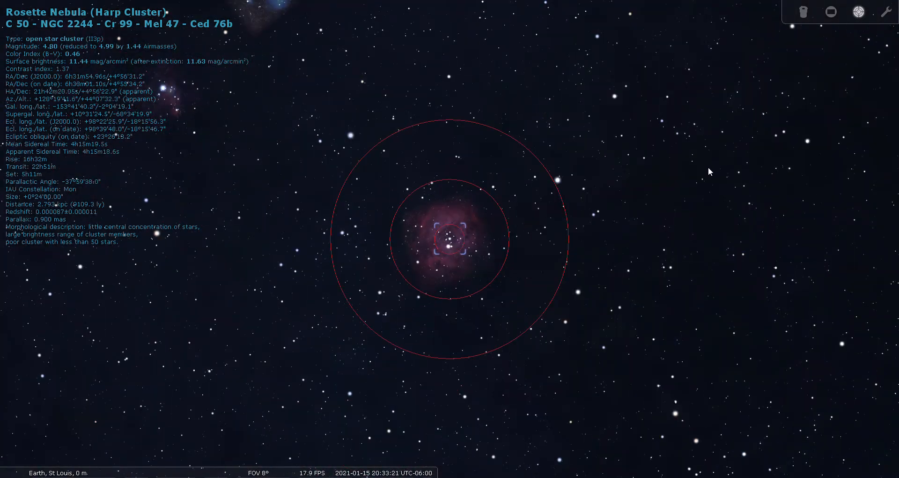
{"action": "key", "text": "backslash"}
{"action": "right_click", "coordinate": [562, 178]}
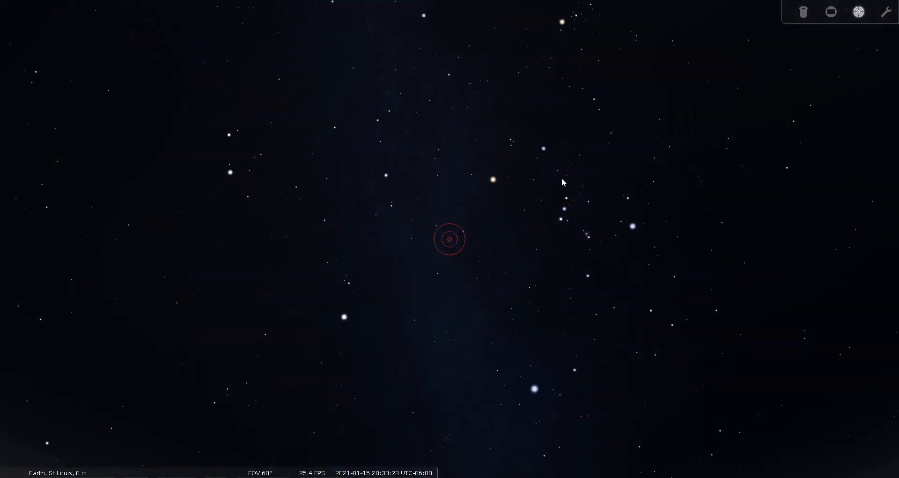
{"action": "left_click", "coordinate": [855, 12]}
Examine the Rosette Nebula and its surroundings directly in the sky down to a field of about 3.5°, then return to the 60° view.
{"action": "left_click_drag", "start_coordinate": [500, 317], "coordinate": [435, 247]}
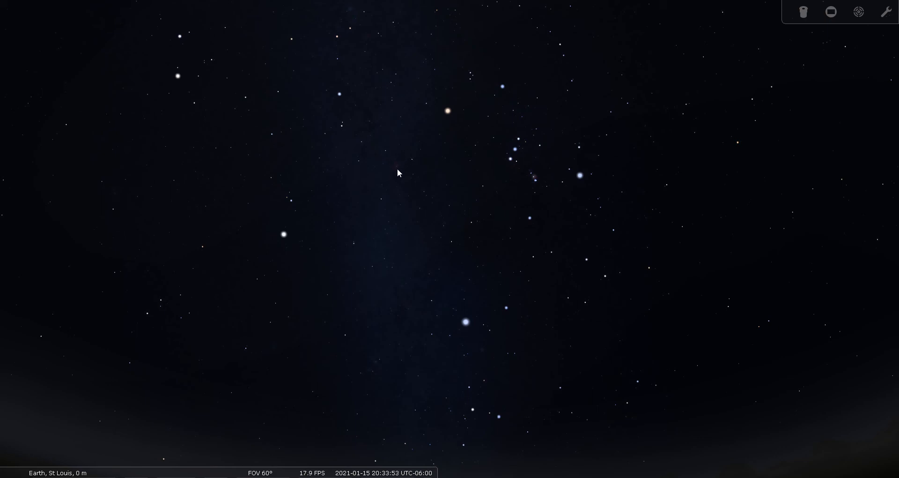
{"action": "scroll", "coordinate": [398, 168], "scroll_direction": "up", "scroll_amount": 3}
{"action": "left_click_drag", "start_coordinate": [367, 159], "coordinate": [434, 263]}
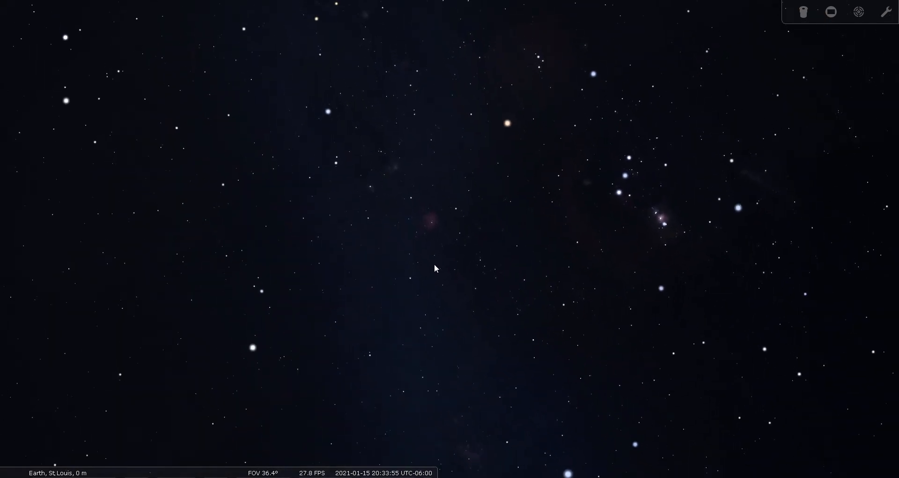
{"action": "scroll", "coordinate": [435, 232], "scroll_direction": "up", "scroll_amount": 5}
{"action": "left_click_drag", "start_coordinate": [403, 221], "coordinate": [418, 274]}
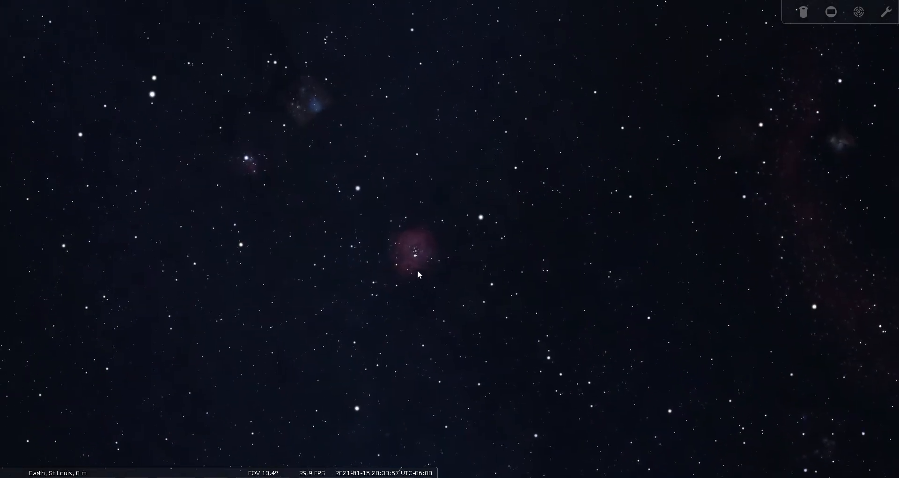
{"action": "scroll", "coordinate": [418, 274], "scroll_direction": "up", "scroll_amount": 4}
{"action": "left_click_drag", "start_coordinate": [358, 275], "coordinate": [414, 267]}
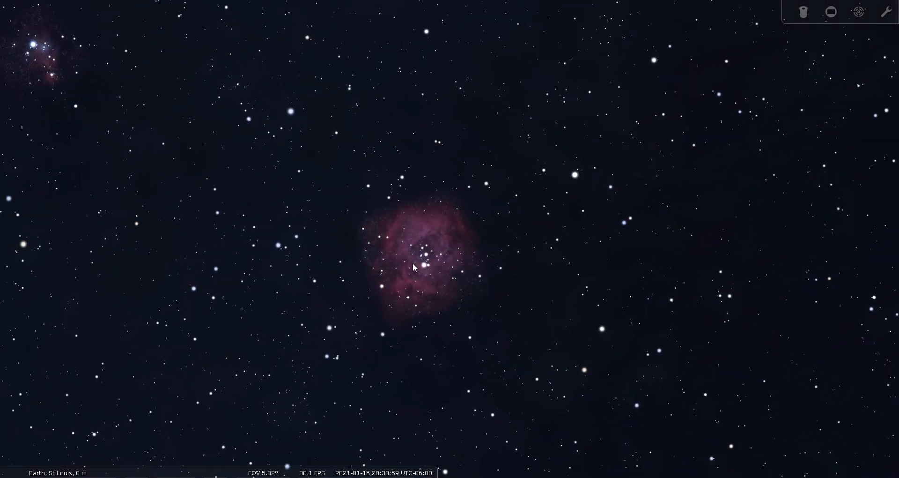
{"action": "scroll", "coordinate": [414, 265], "scroll_direction": "up", "scroll_amount": 2}
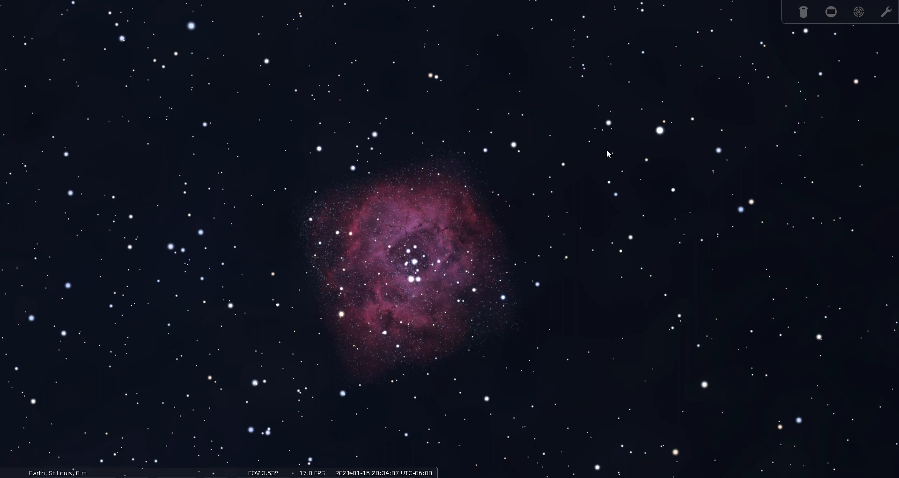
{"action": "key", "text": "backslash"}
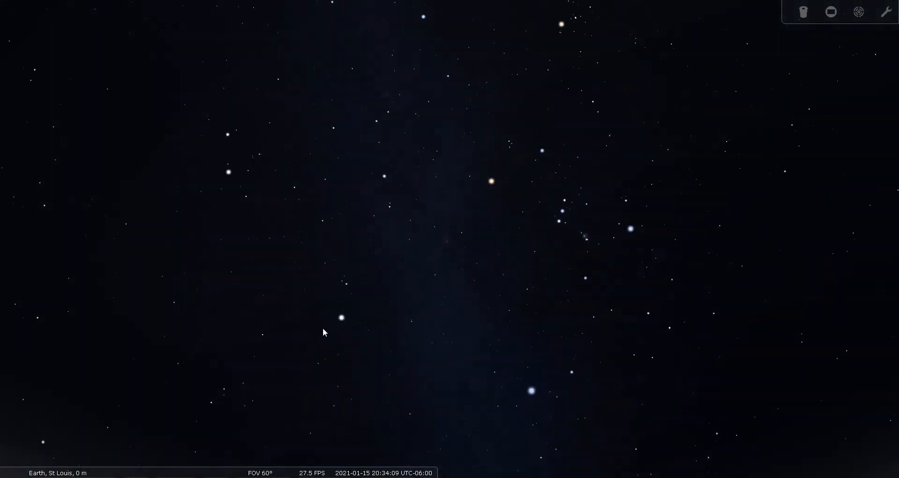
Find the Christmas Tree Cluster NGC 2264 and center the Telrad circles on it at a 5.73° field of view.
{"action": "left_click_drag", "start_coordinate": [319, 329], "coordinate": [268, 189]}
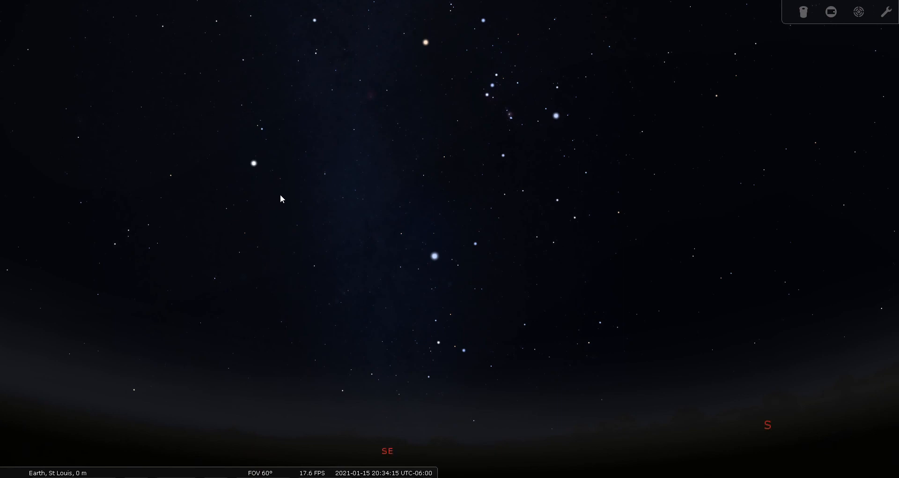
{"action": "mouse_move", "coordinate": [10, 311]}
{"action": "left_click", "coordinate": [18, 343]}
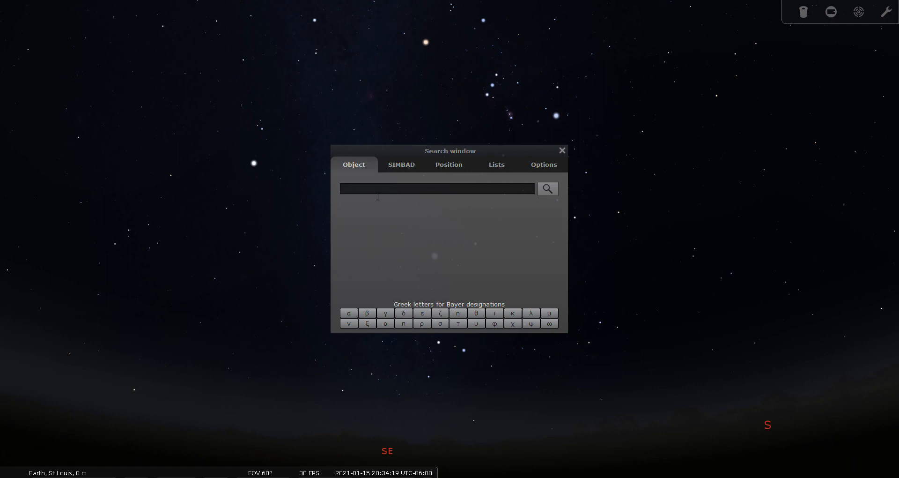
{"action": "type", "text": "ngc2264"}
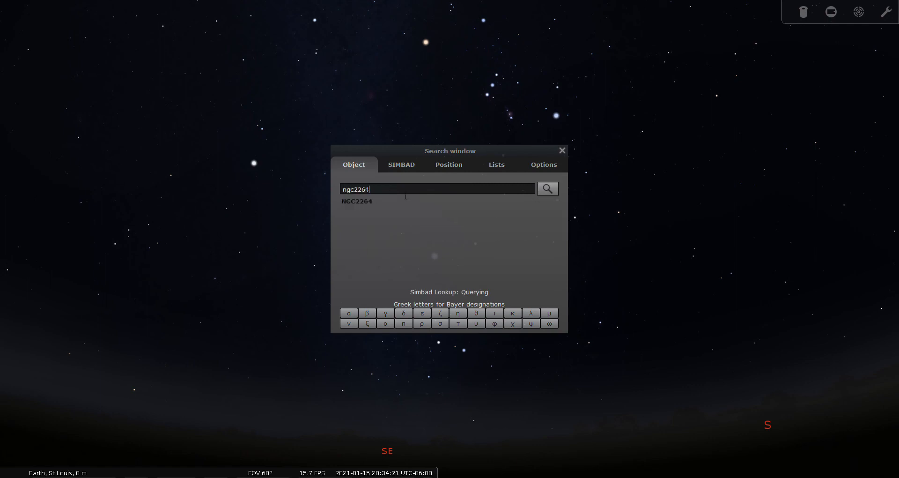
{"action": "left_click", "coordinate": [549, 189]}
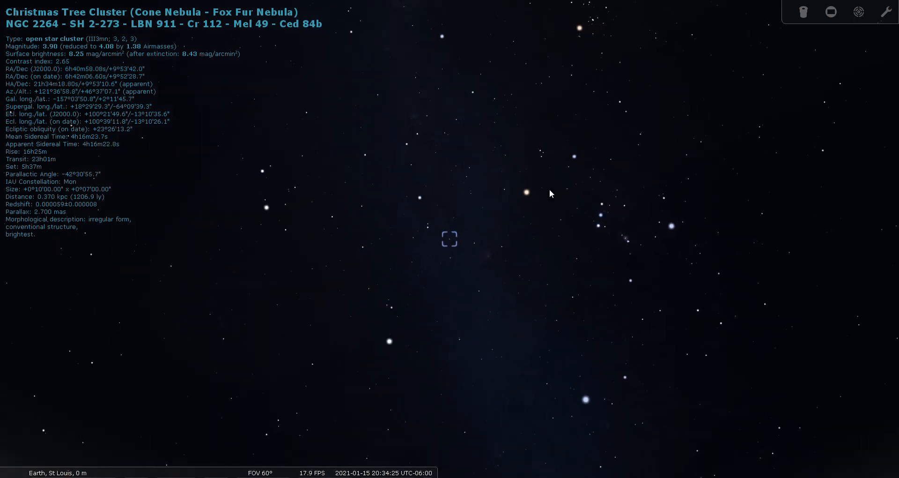
{"action": "left_click", "coordinate": [858, 12]}
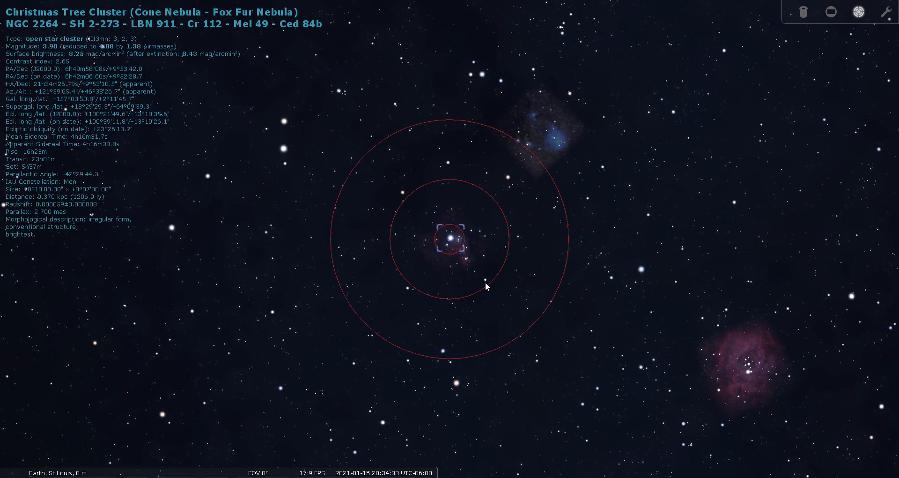
{"action": "scroll", "coordinate": [517, 305], "scroll_direction": "up", "scroll_amount": 2}
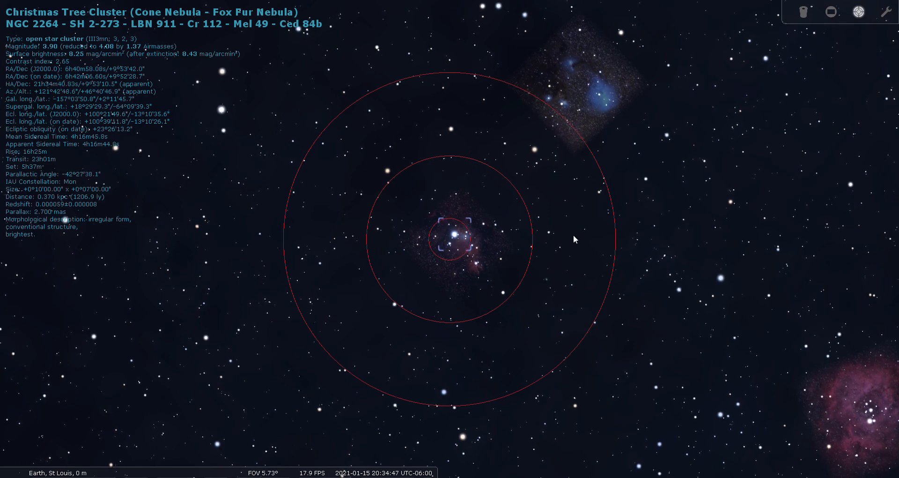
View NGC 2264 through the Celestron C8, comparing the 24mm Panoptic, 40mm and 14mm Plossl eyepieces and ending on the 13mm Nagler.
{"action": "left_click", "coordinate": [804, 12]}
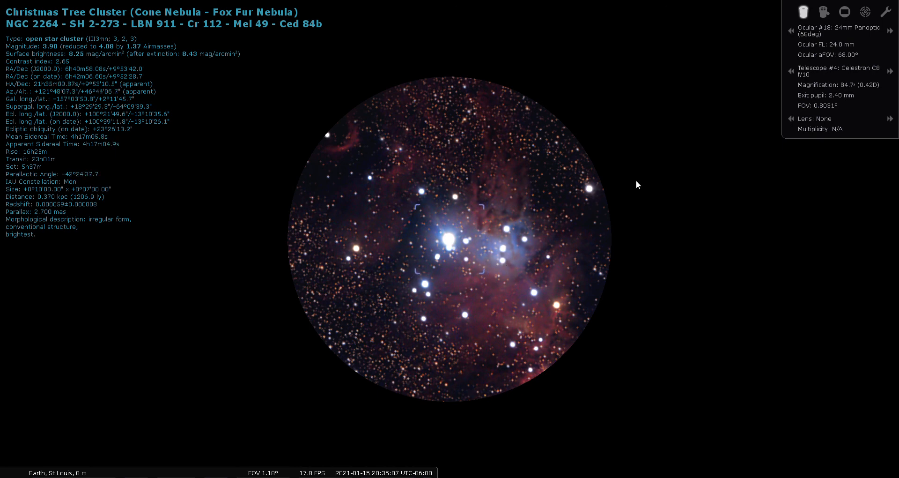
{"action": "left_click", "coordinate": [890, 31]}
{"action": "left_click", "coordinate": [890, 31]}
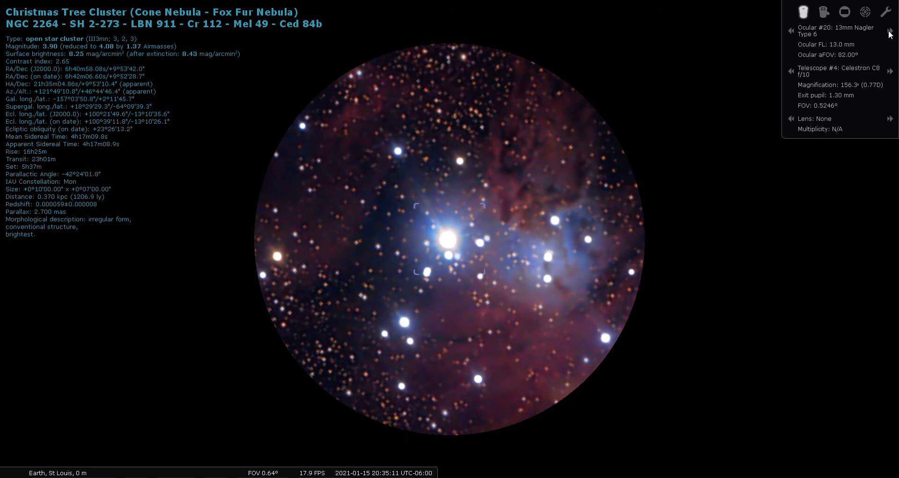
{"action": "left_click", "coordinate": [890, 30]}
{"action": "left_click", "coordinate": [890, 31]}
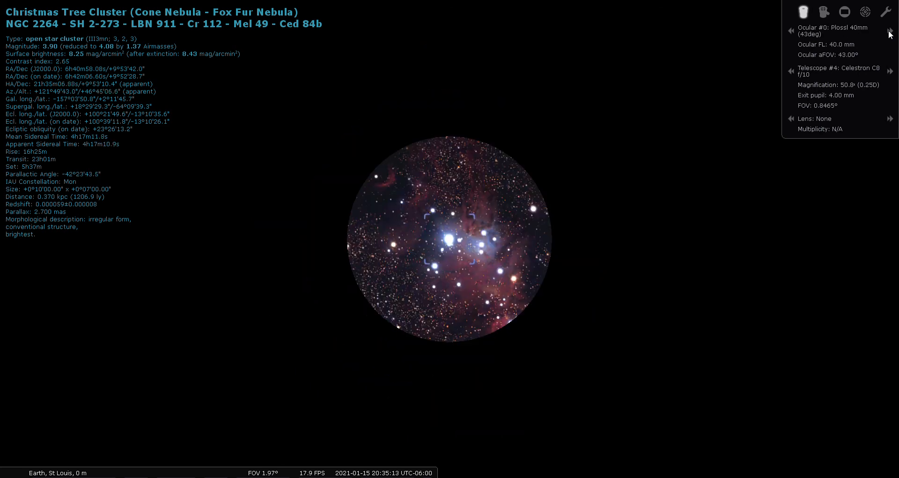
{"action": "left_click", "coordinate": [890, 31]}
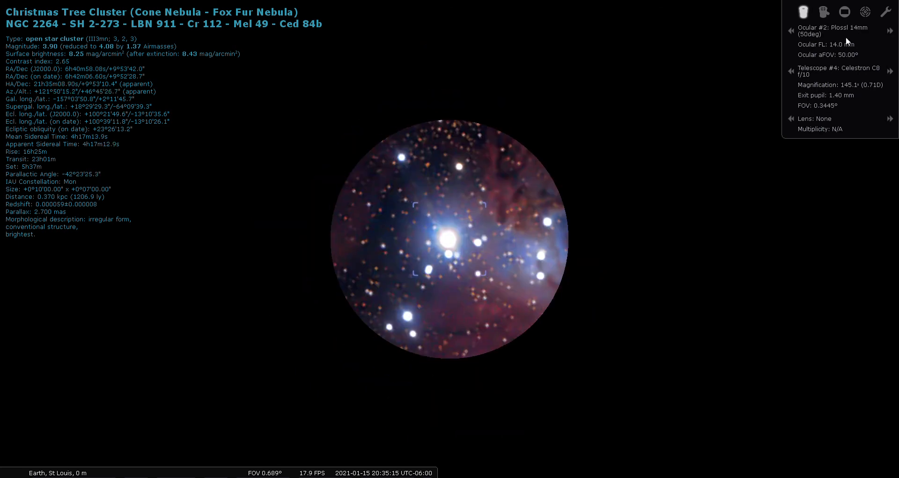
{"action": "left_click", "coordinate": [792, 31]}
{"action": "left_click", "coordinate": [791, 29]}
{"action": "left_click", "coordinate": [791, 30]}
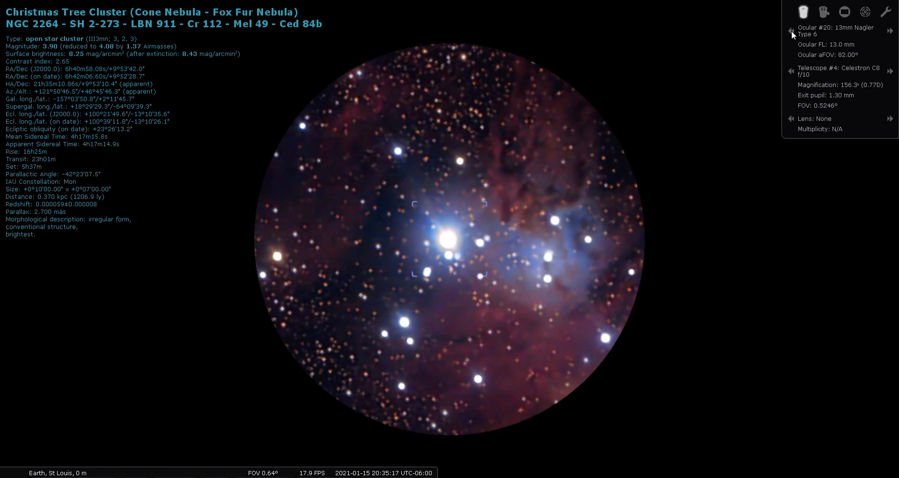
Compare NGC 2264 through the Miyauchi 25x141 and Celestron 15x70 SkyMaster binoculars, ending on the 19mm Panoptic in the Celestron C8.
{"action": "left_click", "coordinate": [791, 29]}
{"action": "left_click", "coordinate": [791, 30]}
{"action": "left_click", "coordinate": [791, 29]}
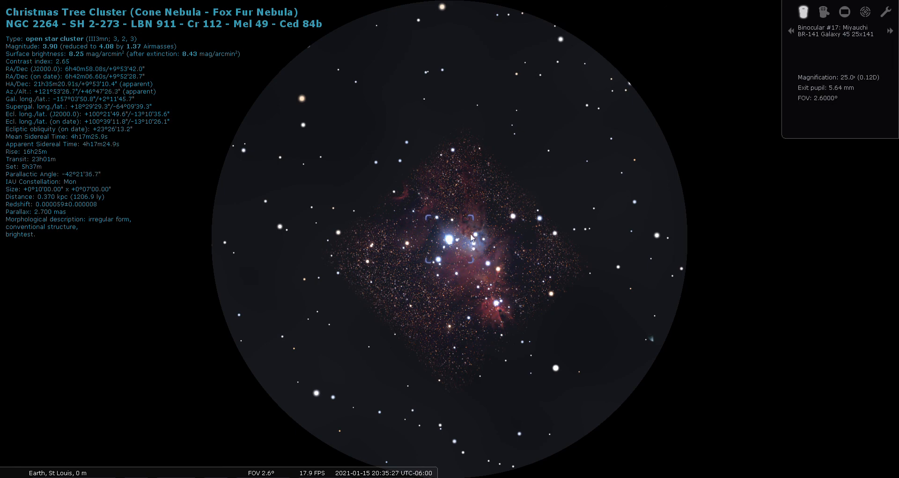
{"action": "left_click", "coordinate": [791, 32]}
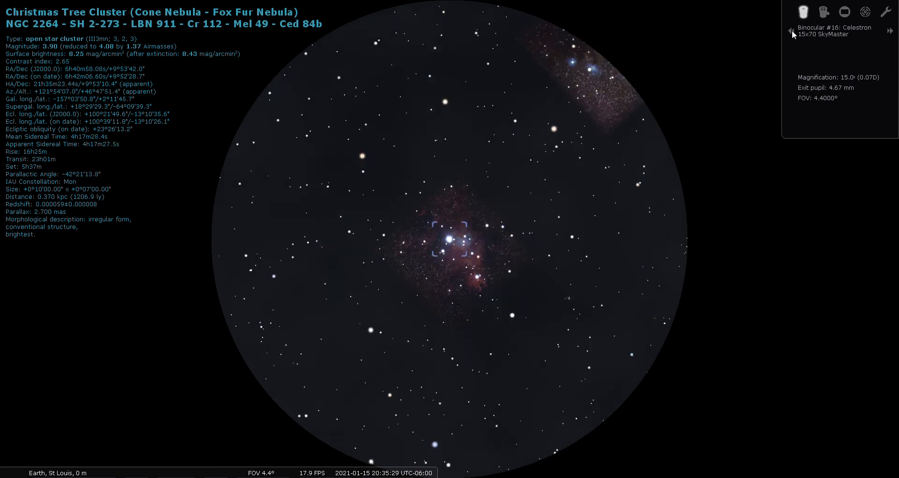
{"action": "left_click", "coordinate": [889, 31]}
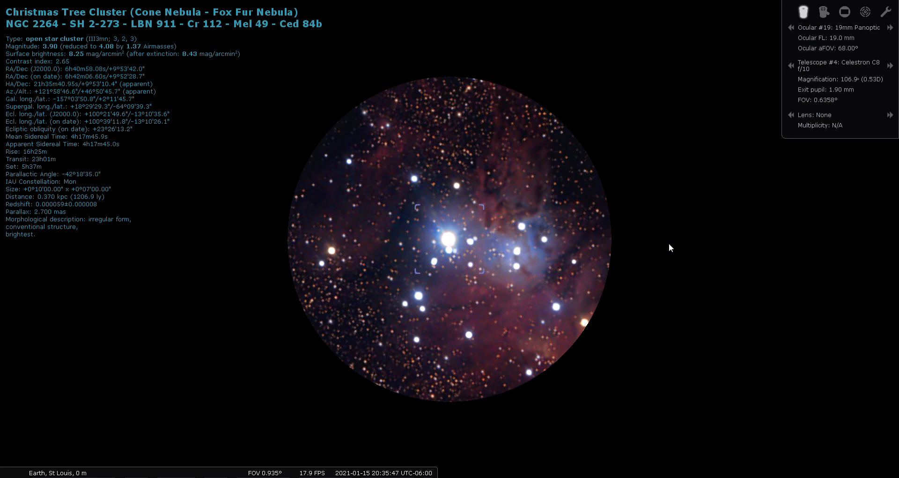
Leave the eyepiece view of NGC 2264 and return to the 60° sky without Telrad circles or a selected object.
{"action": "left_click", "coordinate": [864, 13]}
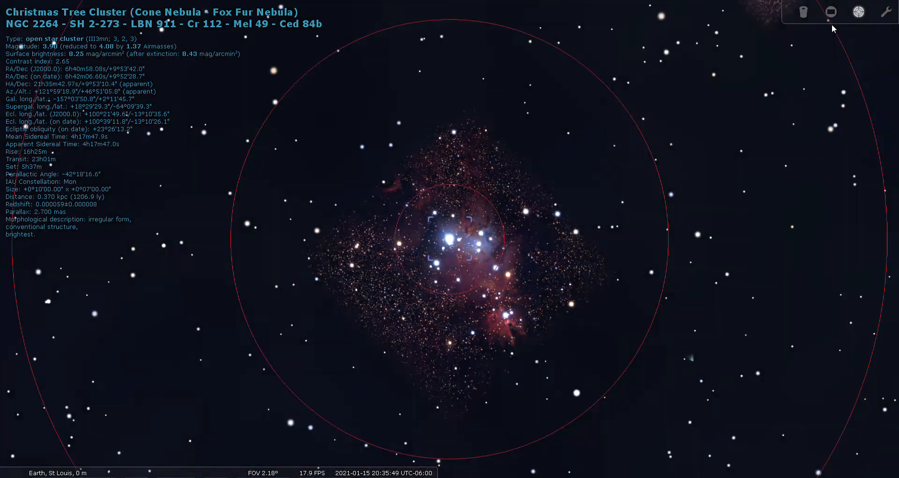
{"action": "key", "text": "backslash"}
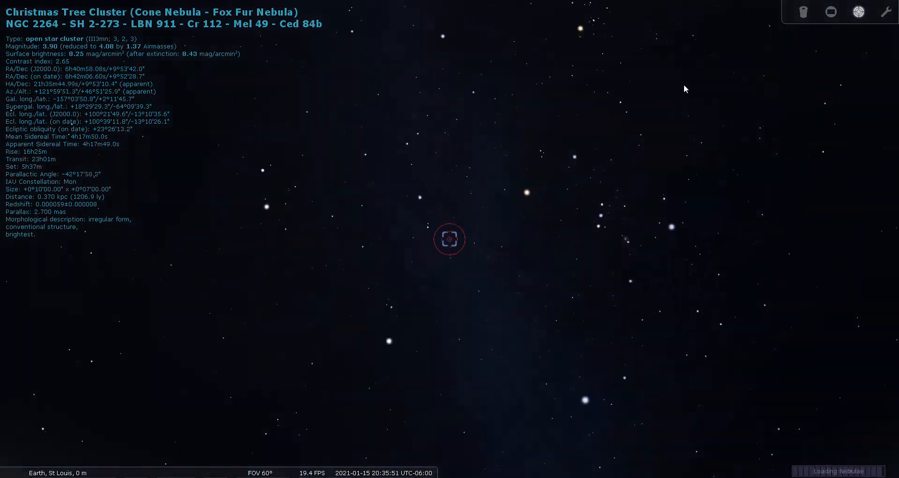
{"action": "left_click", "coordinate": [850, 16]}
{"action": "right_click", "coordinate": [473, 155]}
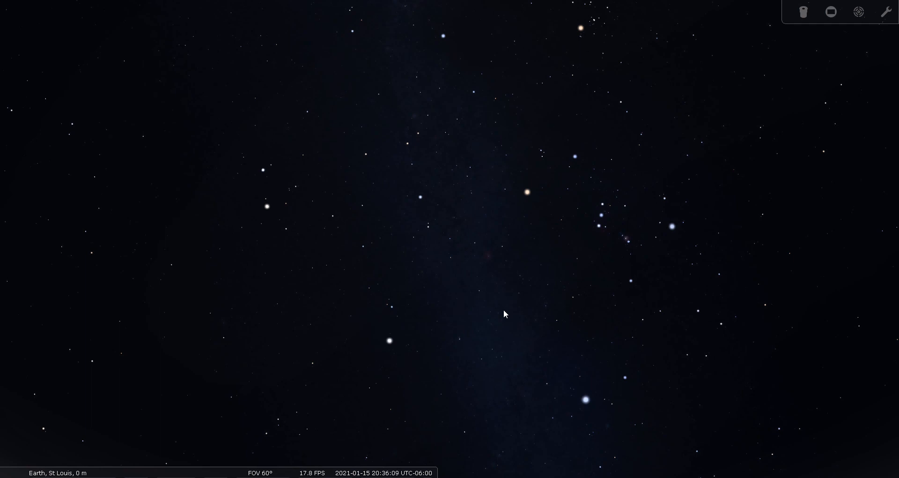
Find NGC 2264 again by searching for ngc2264 and view it directly in the sky at a field of about 1.3°.
{"action": "mouse_move", "coordinate": [5, 352]}
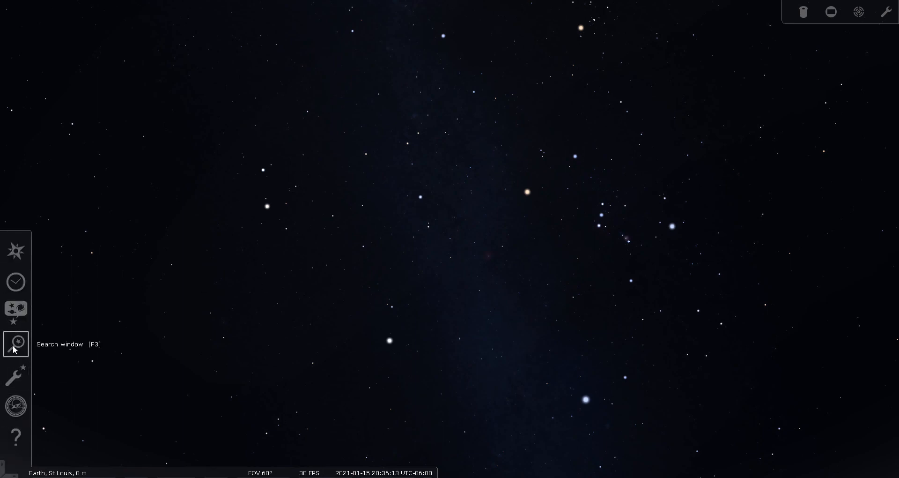
{"action": "left_click", "coordinate": [16, 344]}
{"action": "type", "text": "ng"}
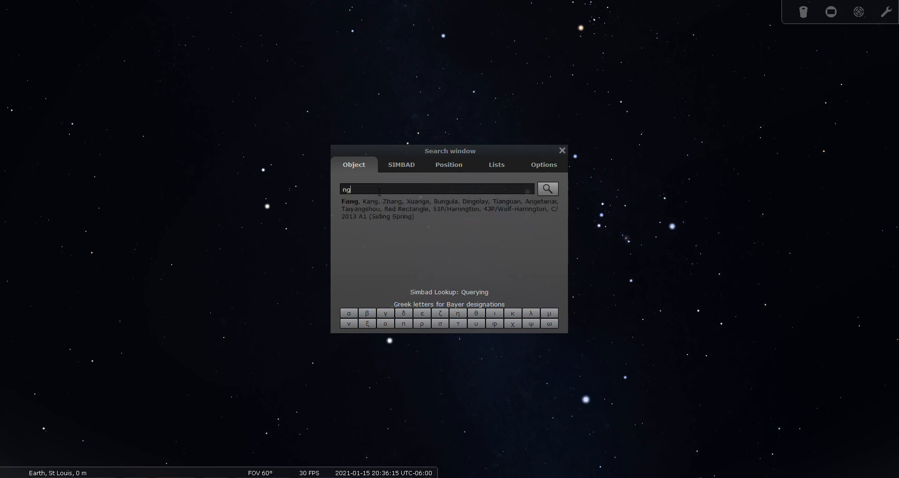
{"action": "type", "text": "c2264"}
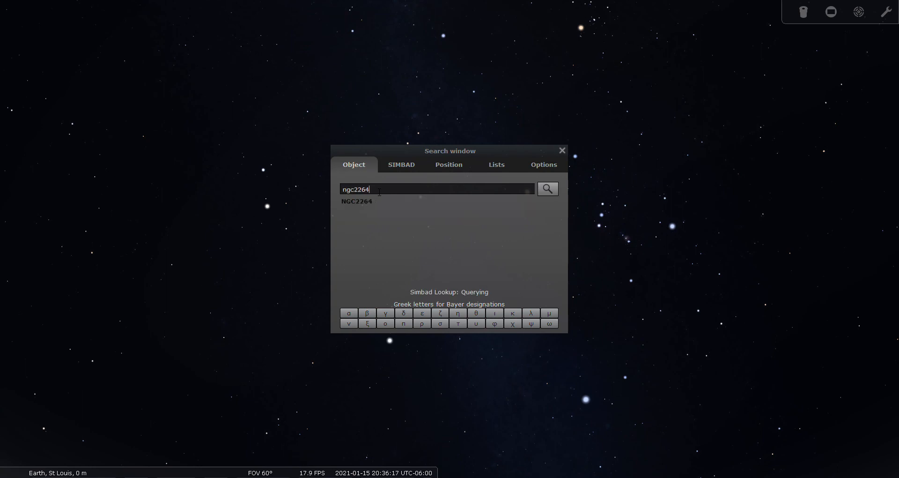
{"action": "left_click", "coordinate": [547, 189]}
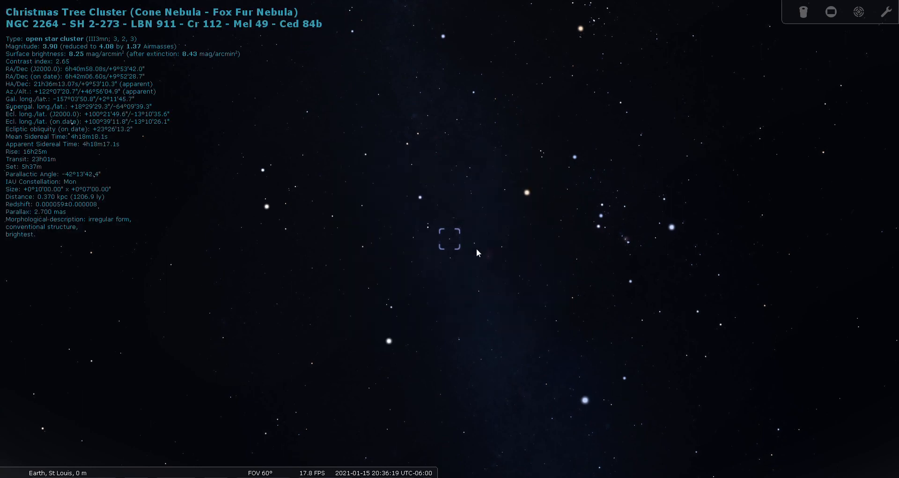
{"action": "scroll", "coordinate": [464, 237], "scroll_direction": "up", "scroll_amount": 4}
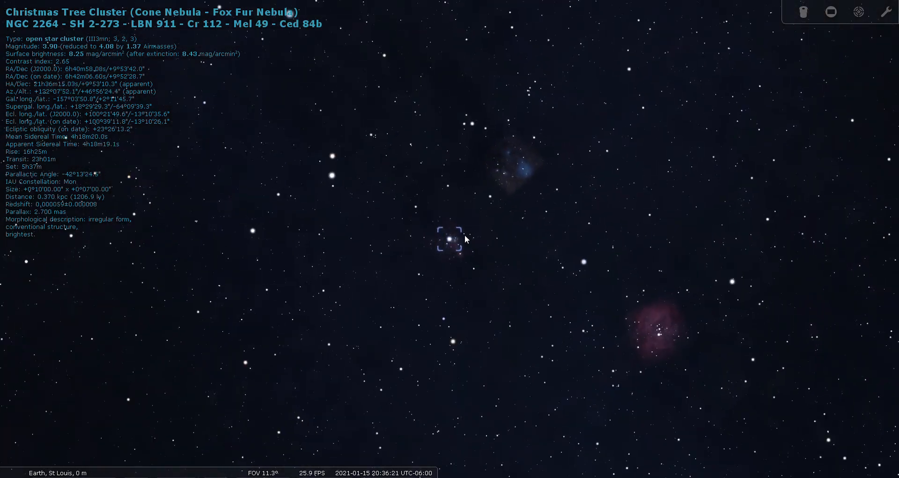
{"action": "scroll", "coordinate": [465, 237], "scroll_direction": "up", "scroll_amount": 4}
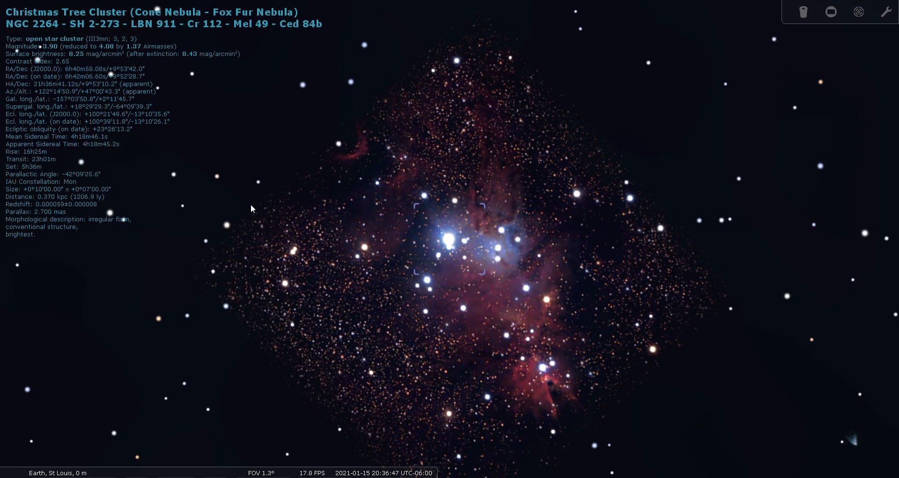
View NGC 2264 with the Telrad circles, return to the 60° sky without circles or selection, and shift the view slightly southward.
{"action": "left_click", "coordinate": [856, 17]}
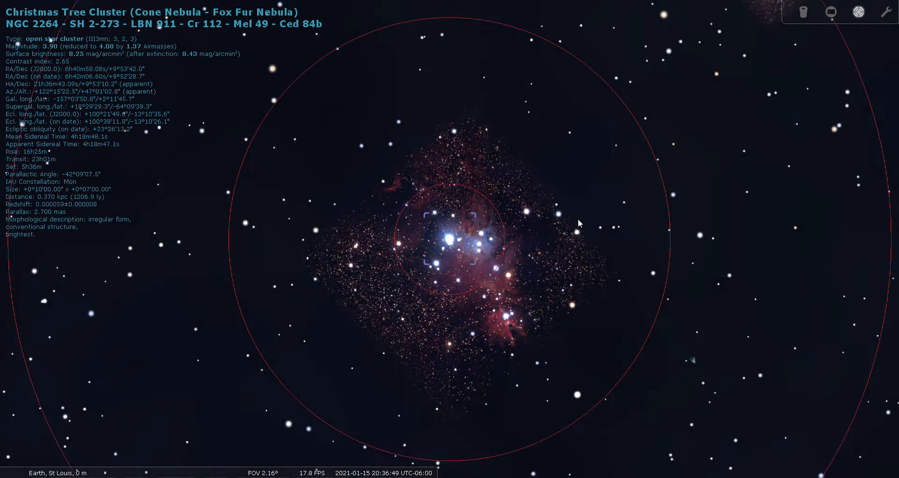
{"action": "scroll", "coordinate": [570, 223], "scroll_direction": "down", "scroll_amount": 5}
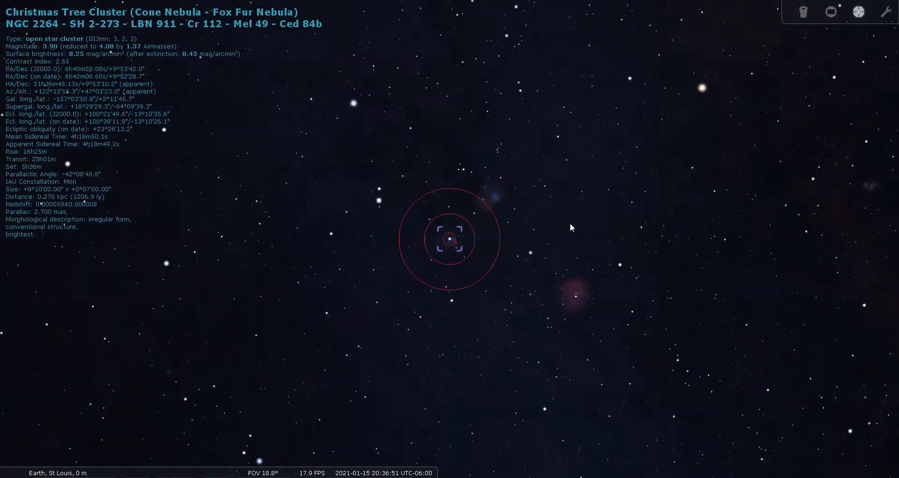
{"action": "right_click", "coordinate": [398, 231]}
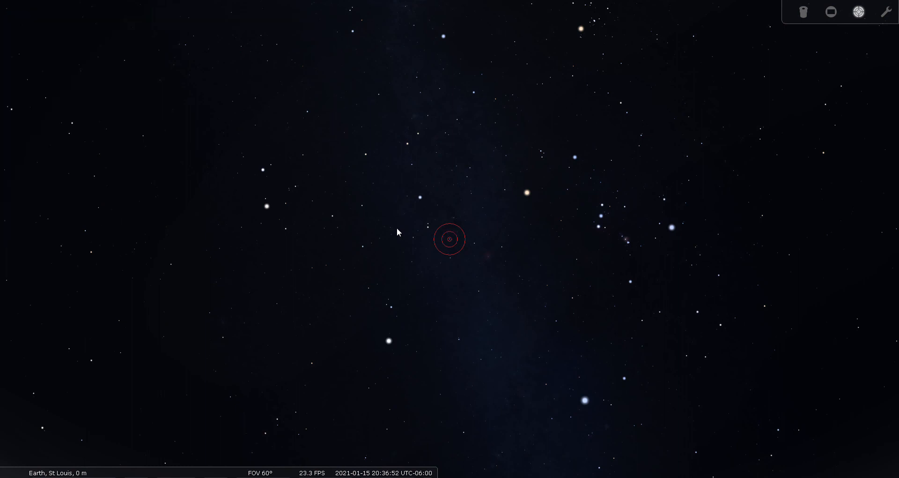
{"action": "left_click", "coordinate": [858, 14]}
{"action": "left_click_drag", "start_coordinate": [569, 323], "coordinate": [542, 293]}
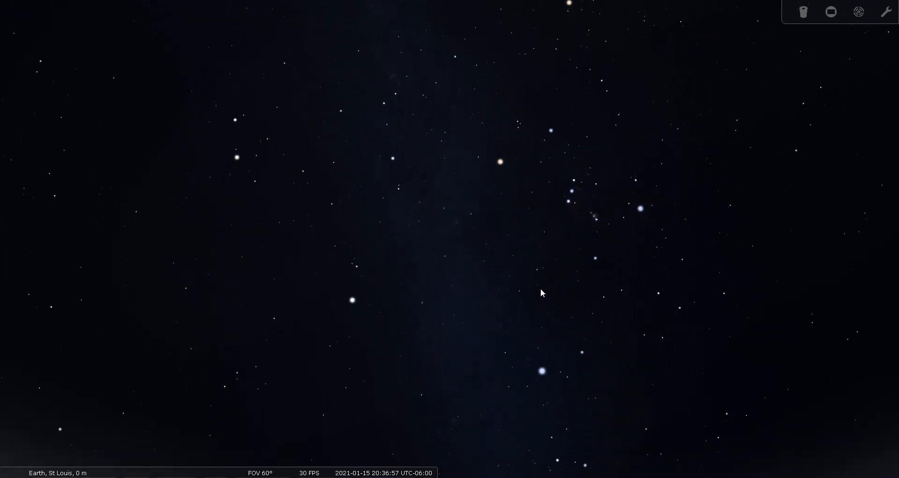